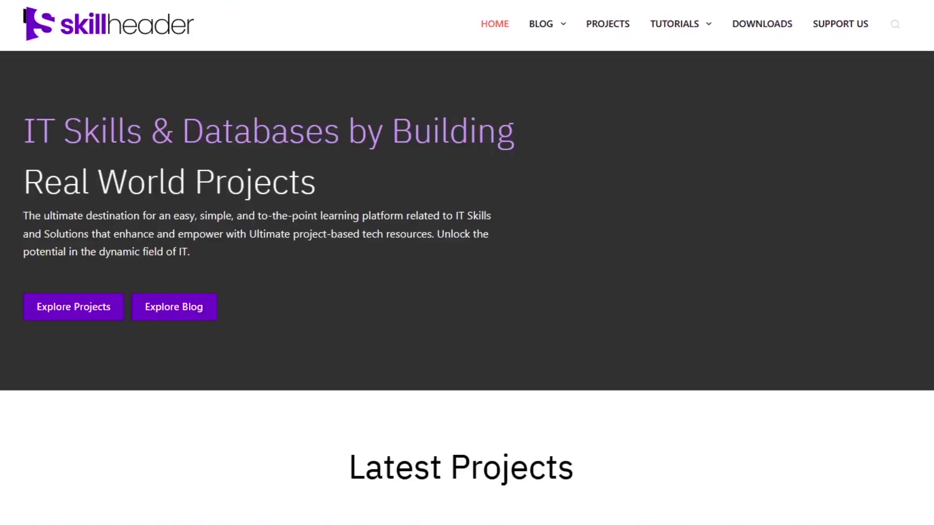
- Send a contact message with first name, last name, e-mail and comment 'Skill header is wonderful !'
{"action": "scroll", "coordinate": [467, 262], "scroll_direction": "down", "scroll_amount": 15}
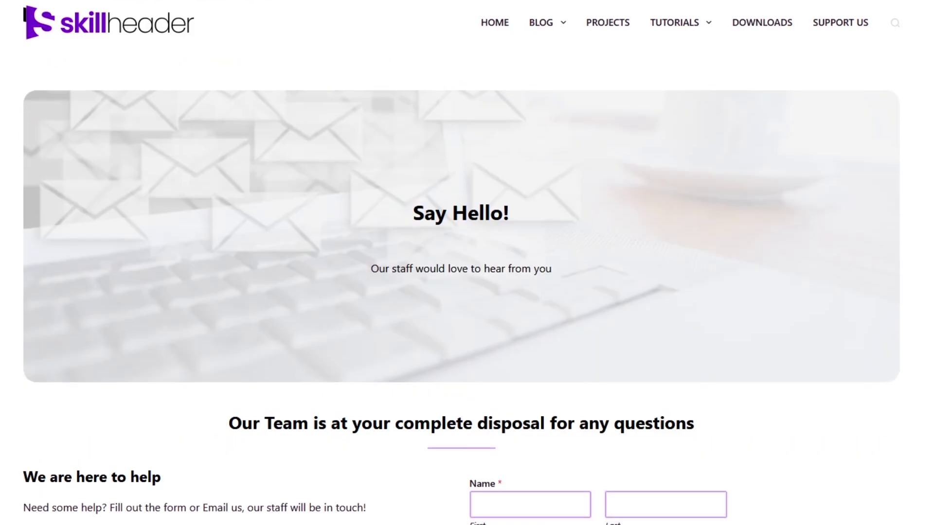
{"action": "scroll", "coordinate": [397, 368], "scroll_direction": "down", "scroll_amount": 5}
{"action": "left_click", "coordinate": [530, 225]}
{"action": "type", "text": "john"}
{"action": "key", "text": "Tab"}
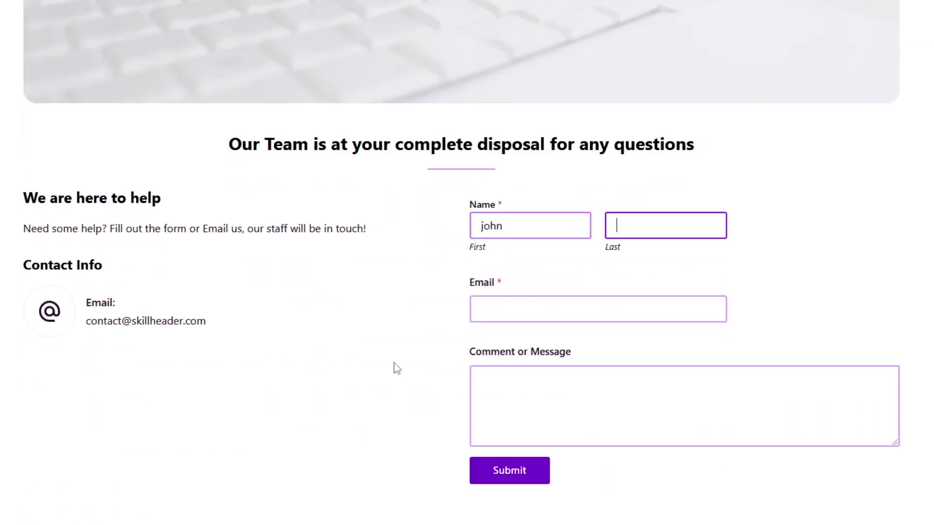
{"action": "type", "text": "s"}
{"action": "key", "text": "Tab"}
{"action": "key", "text": "Return"}
{"action": "scroll", "coordinate": [514, 325], "scroll_direction": "down", "scroll_amount": 1}
{"action": "type", "text": "myem"}
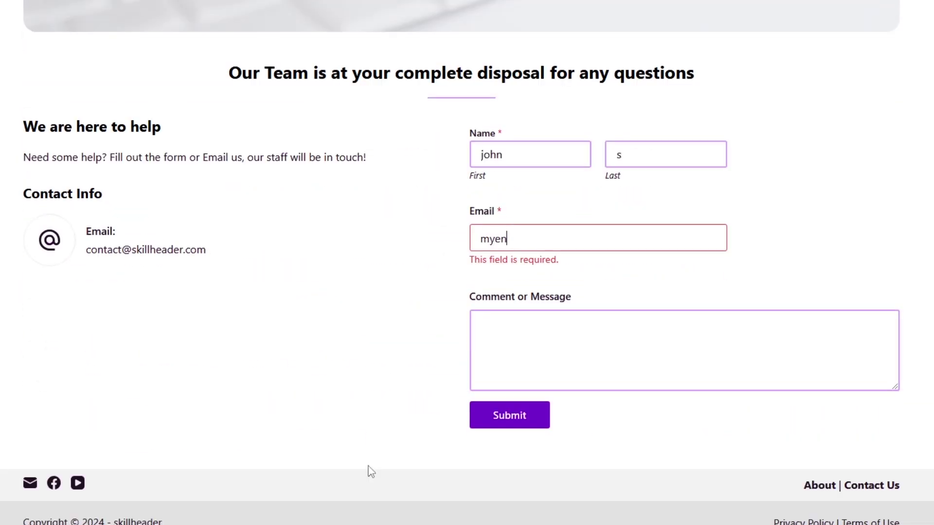
{"action": "type", "text": "ail@gmail.com"}
{"action": "key", "text": "Tab"}
{"action": "type", "text": "Skill header is wonderful !"}
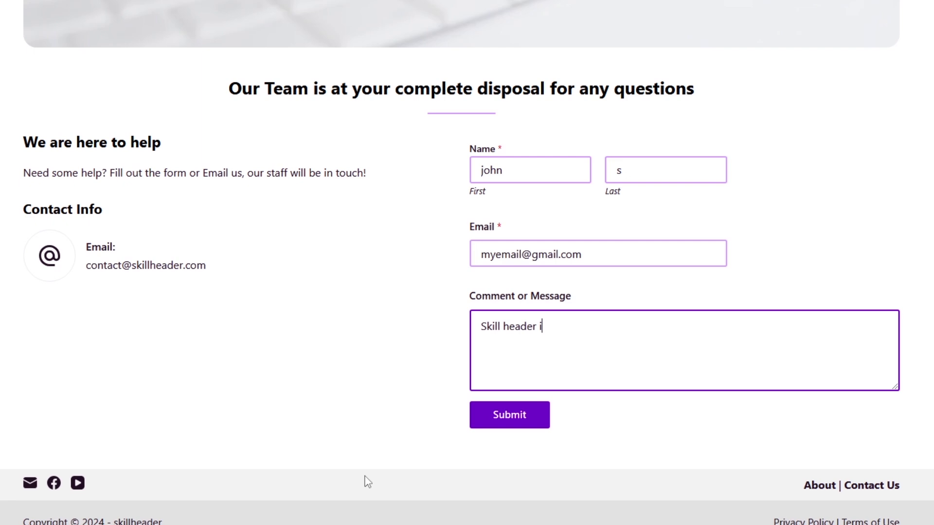
{"action": "left_click", "coordinate": [522, 427]}
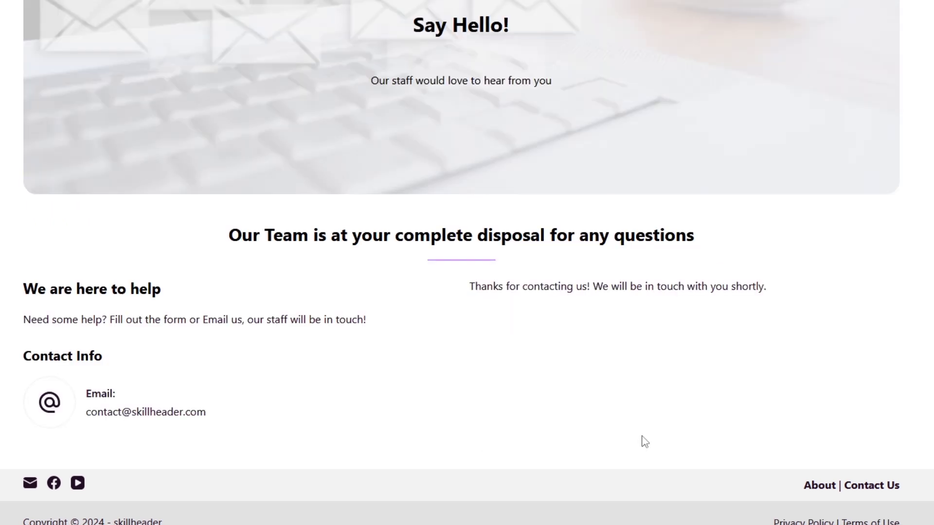
- Open the Budget and Expense Tracking project page
{"action": "scroll", "coordinate": [632, 359], "scroll_direction": "up", "scroll_amount": 4}
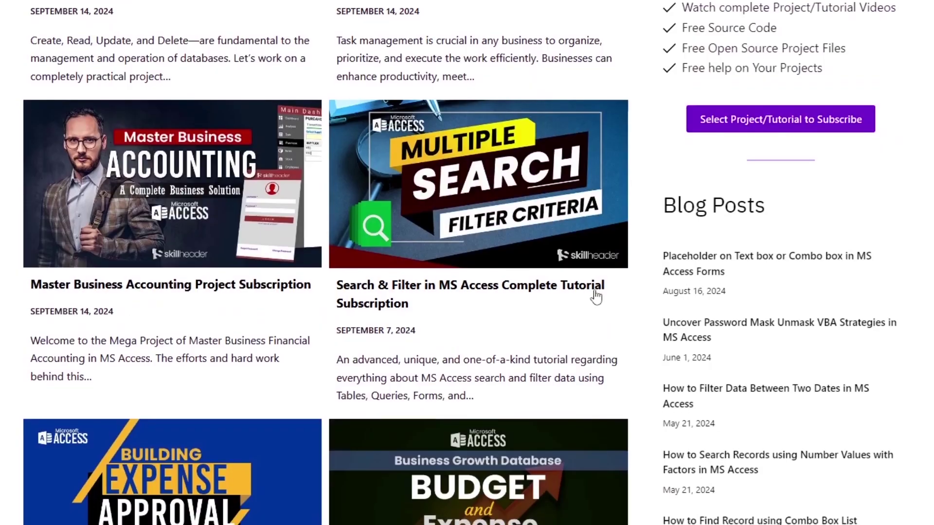
{"action": "scroll", "coordinate": [500, 312], "scroll_direction": "down", "scroll_amount": 4}
{"action": "left_click", "coordinate": [500, 311]}
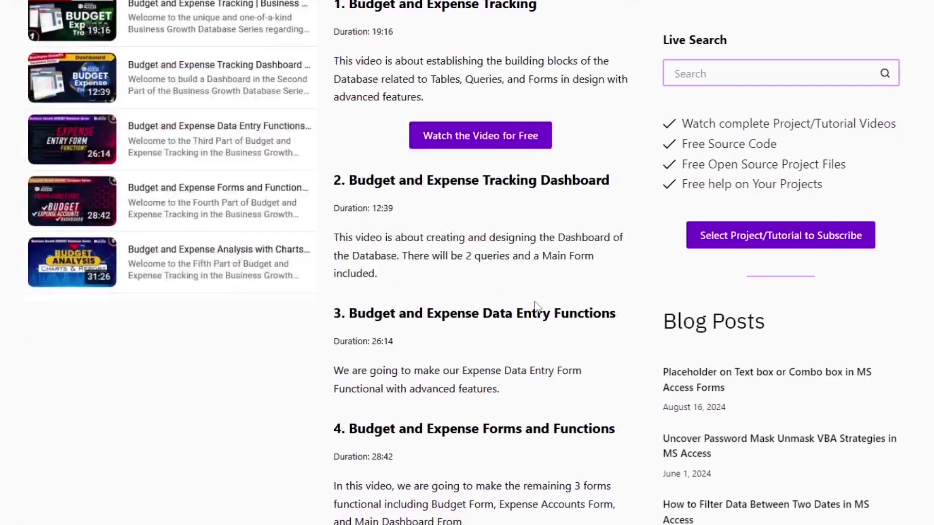
- Name the ODBC data source and set its server to 82.197.82.44, copied from hPanel
{"action": "scroll", "coordinate": [501, 311], "scroll_direction": "down", "scroll_amount": 10}
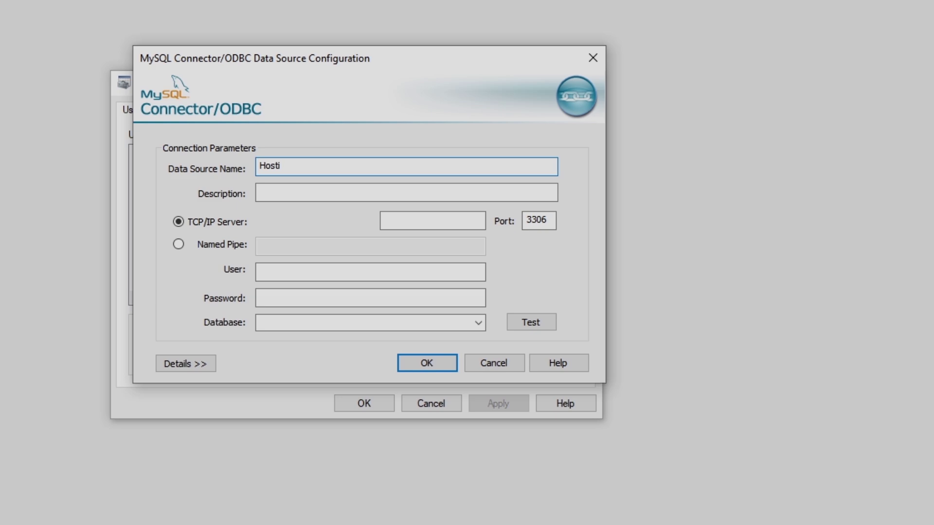
{"action": "type", "text": "MySQL Connection"}
{"action": "key", "text": "ctrl+a"}
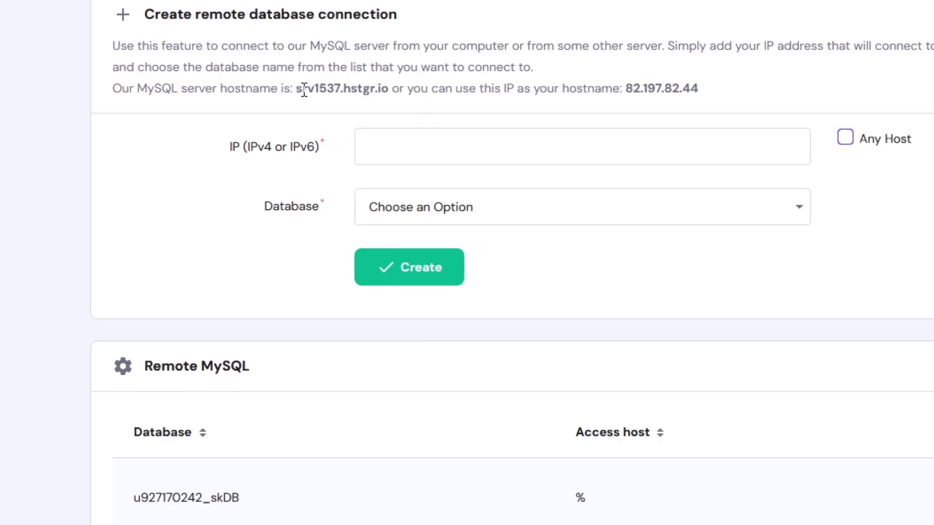
{"action": "left_click_drag", "start_coordinate": [297, 88], "coordinate": [388, 88]}
{"action": "double_click", "coordinate": [662, 88]}
{"action": "key", "text": "ctrl+c"}
{"action": "key", "text": "alt+Tab"}
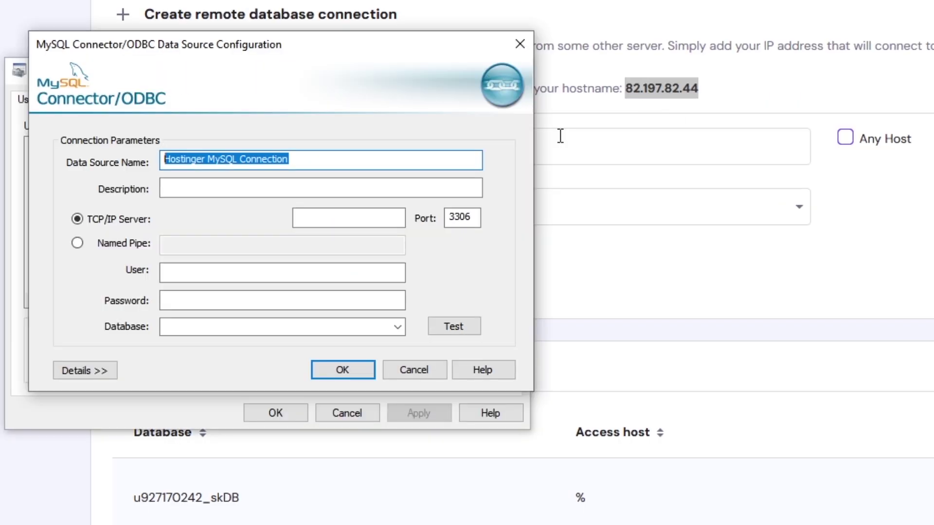
{"action": "left_click", "coordinate": [340, 217]}
{"action": "key", "text": "ctrl+v"}
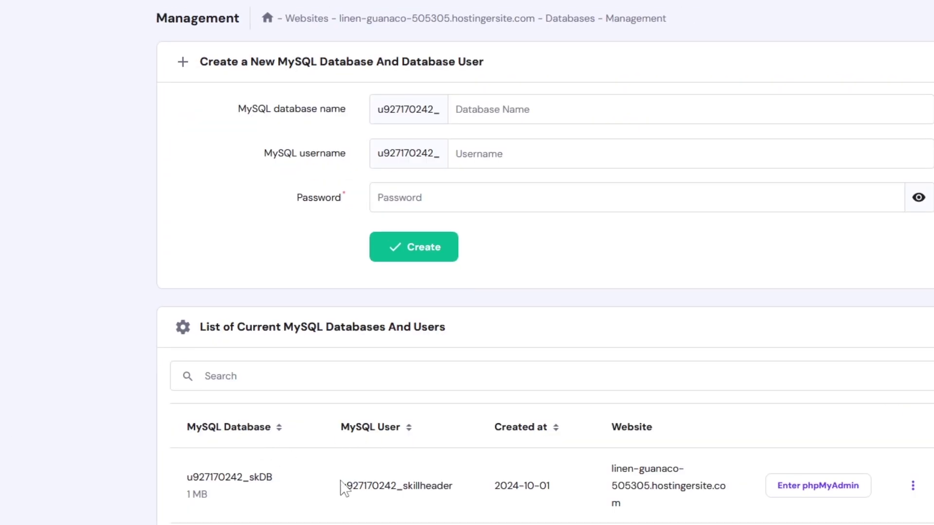
- Enter the MySQL username and password, test the connection successfully, and select database skDB
{"action": "left_click_drag", "start_coordinate": [342, 486], "coordinate": [452, 486]}
{"action": "key", "text": "ctrl+c"}
{"action": "key", "text": "alt+Tab"}
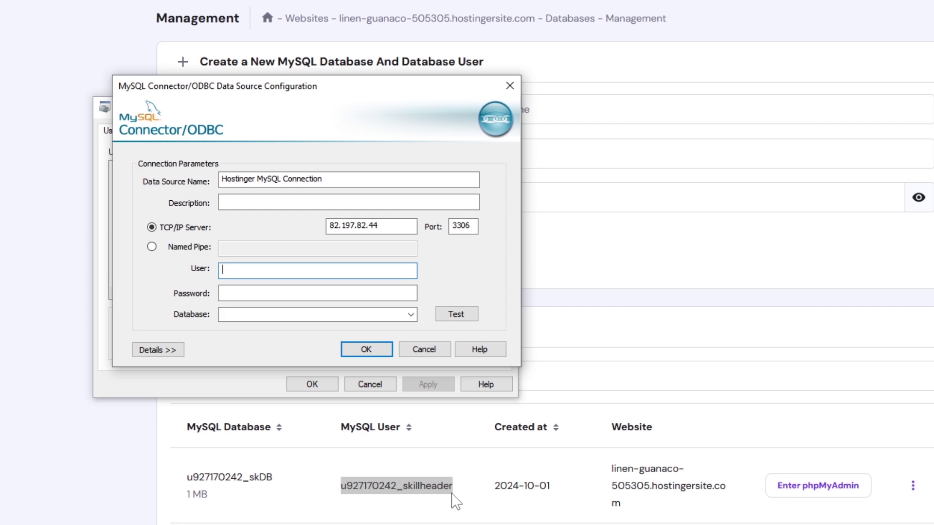
{"action": "left_click", "coordinate": [259, 269]}
{"action": "key", "text": "ctrl+v"}
{"action": "left_click", "coordinate": [260, 293]}
{"action": "type", "text": "xxxxxxxxxxx"}
{"action": "left_click", "coordinate": [456, 314]}
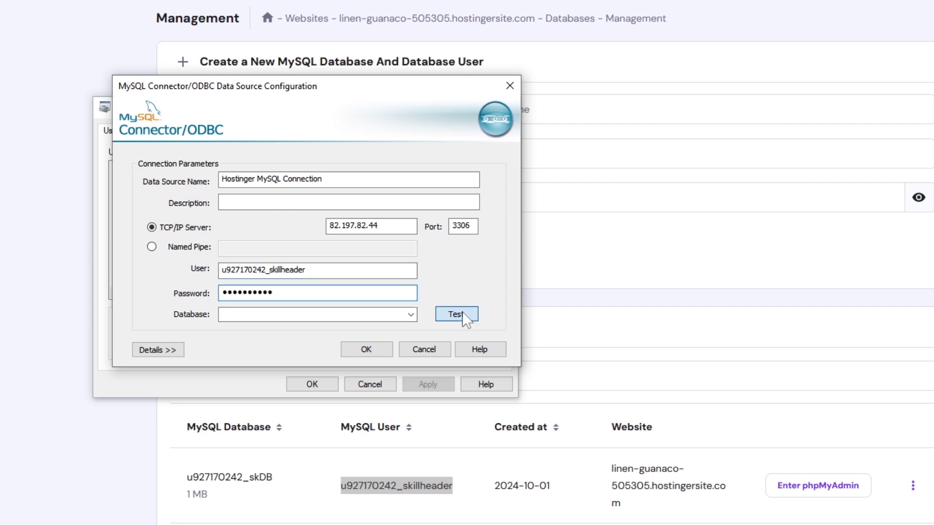
{"action": "left_click", "coordinate": [512, 315]}
{"action": "left_click", "coordinate": [411, 315]}
{"action": "left_click", "coordinate": [281, 334]}
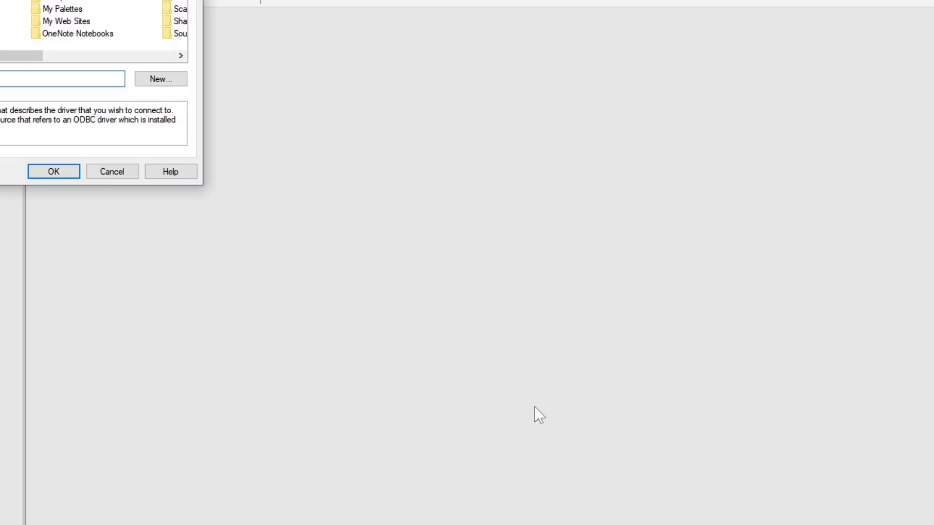
- Link first_tbl into Access via the Hostinger MySQL data source, saving the password
{"action": "left_click", "coordinate": [222, 180]}
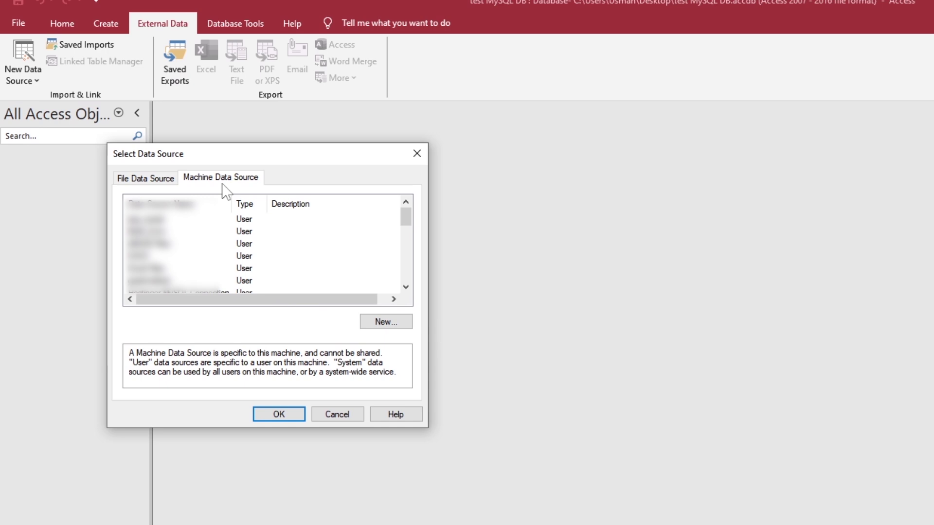
{"action": "left_click", "coordinate": [188, 252]}
{"action": "left_click", "coordinate": [277, 412]}
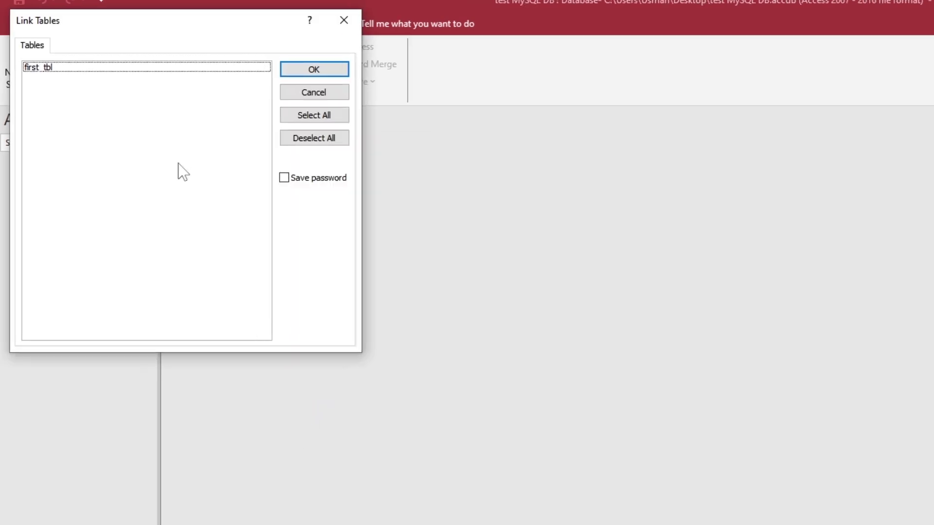
{"action": "left_click", "coordinate": [283, 177]}
{"action": "left_click", "coordinate": [299, 73]}
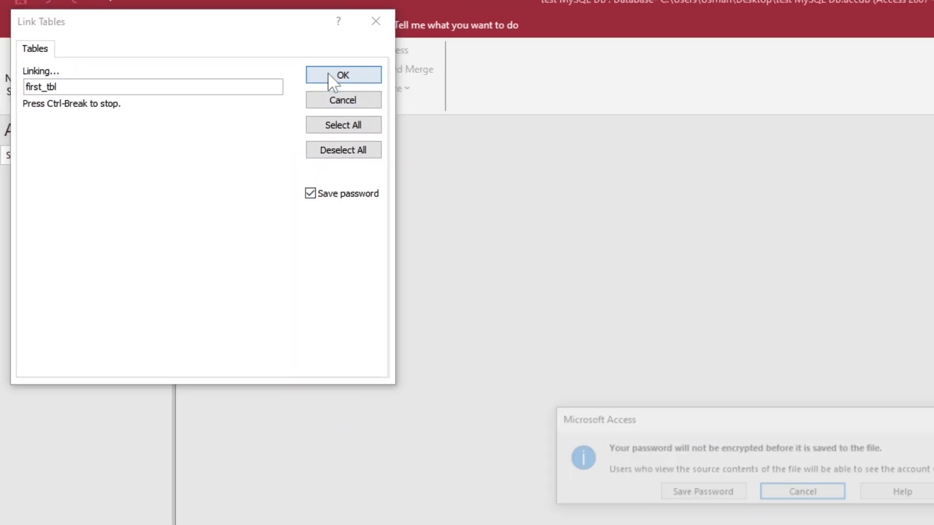
{"action": "left_click", "coordinate": [620, 448]}
- Add a record to linked first_tbl: secondnam, 200, 'this is second record'
{"action": "double_click", "coordinate": [49, 176]}
{"action": "key", "text": "Tab"}
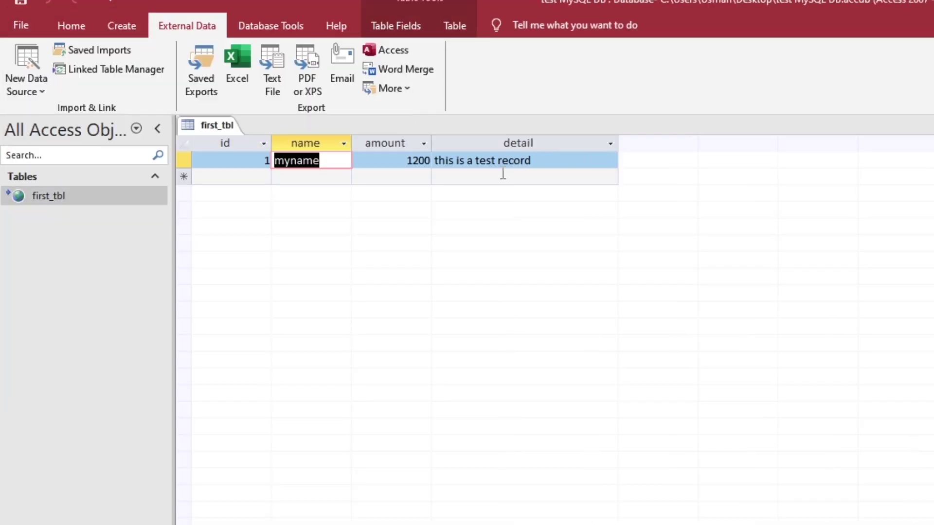
{"action": "left_click", "coordinate": [319, 177]}
{"action": "type", "text": "secondnam"}
{"action": "key", "text": "Tab"}
{"action": "type", "text": "200"}
{"action": "key", "text": "Tab"}
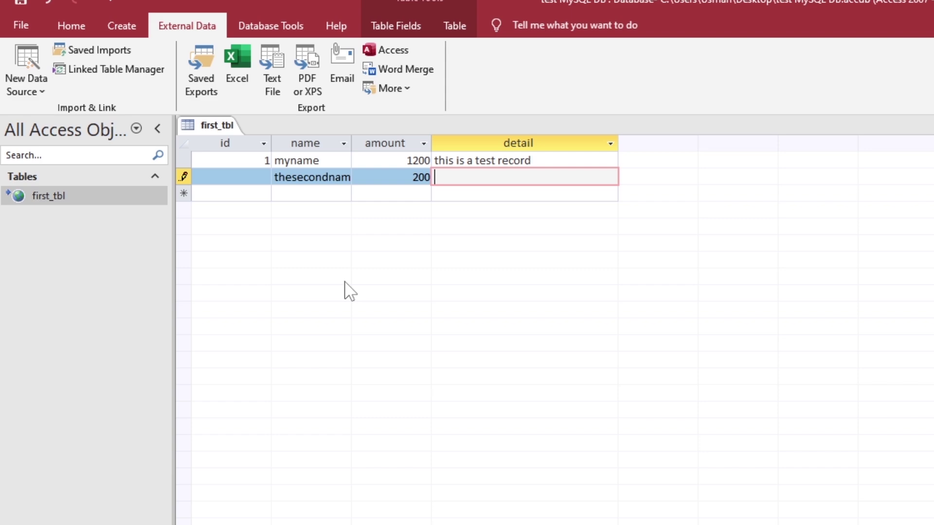
{"action": "type", "text": "this is second record"}
{"action": "key", "text": "shift+Return"}
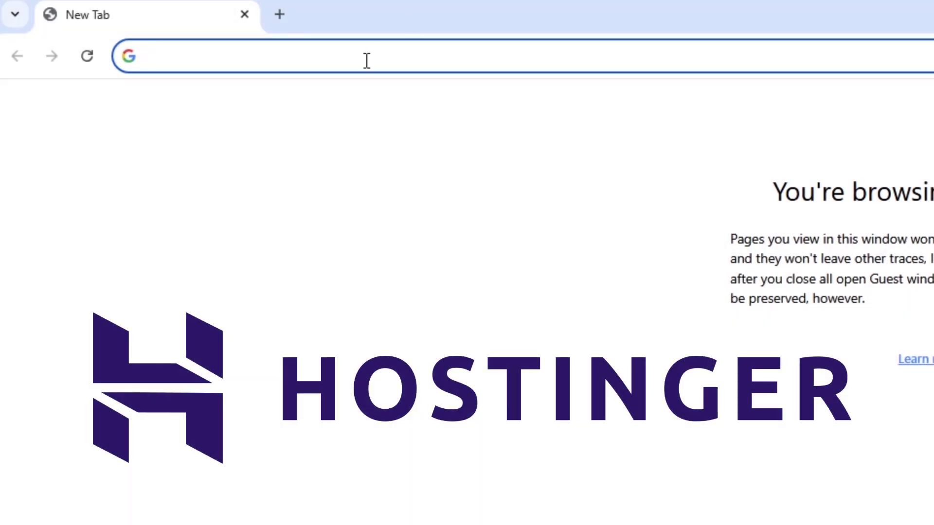
- Load hostinger.com and look over the 2.99 monthly hosting price
{"action": "type", "text": "hostinger.com"}
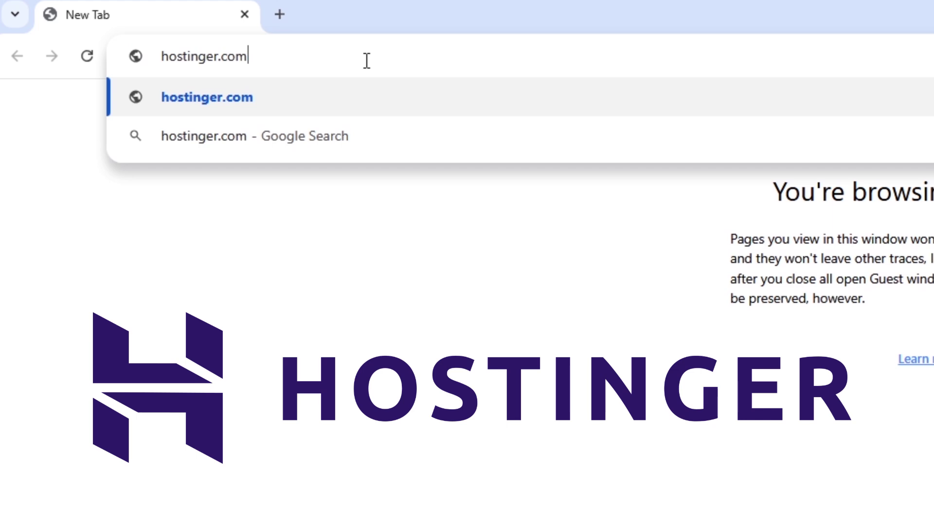
{"action": "key", "text": "Return"}
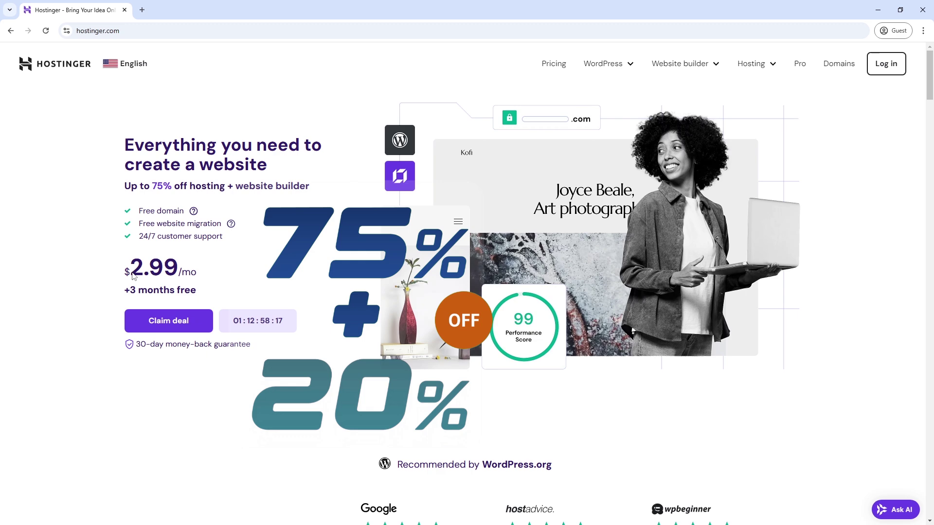
{"action": "left_click_drag", "start_coordinate": [133, 273], "coordinate": [178, 273]}
{"action": "left_click", "coordinate": [232, 300]}
{"action": "scroll", "coordinate": [291, 325], "scroll_direction": "down", "scroll_amount": 13}
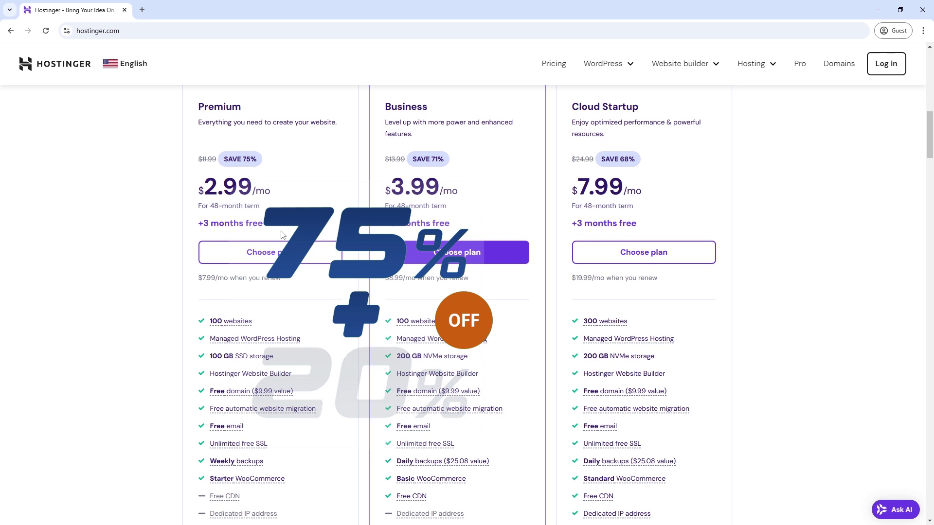
- Choose the Premium plan and compare 12, 24 and 48-month billing periods, noting the $35.88 subtotal
{"action": "left_click", "coordinate": [281, 262]}
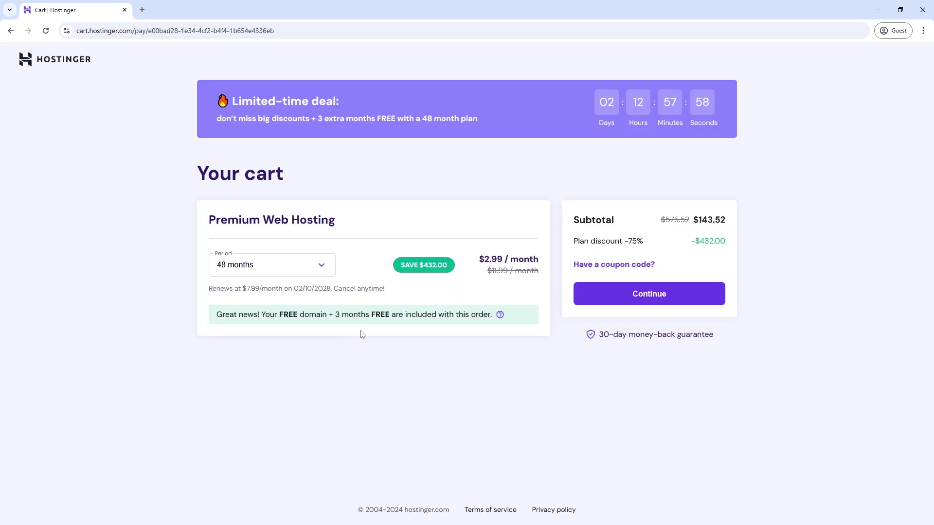
{"action": "left_click", "coordinate": [321, 266]}
{"action": "left_click", "coordinate": [235, 304]}
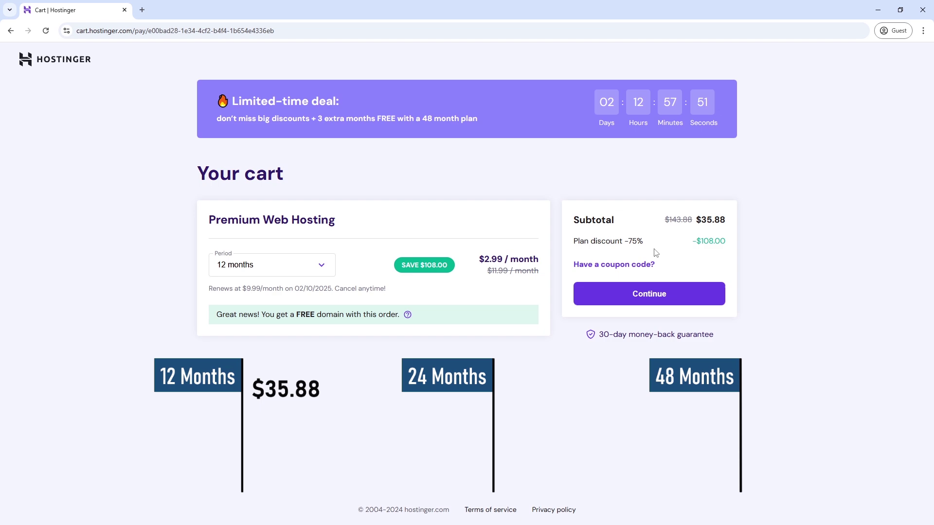
{"action": "left_click_drag", "start_coordinate": [696, 220], "coordinate": [738, 229]}
{"action": "left_click", "coordinate": [321, 265]}
{"action": "left_click", "coordinate": [321, 325]}
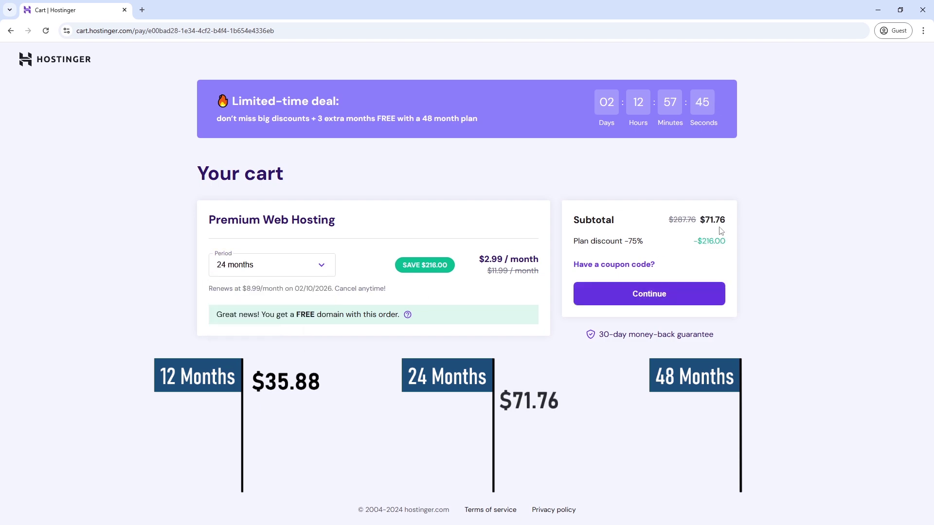
{"action": "left_click", "coordinate": [280, 265]}
{"action": "left_click", "coordinate": [272, 344]}
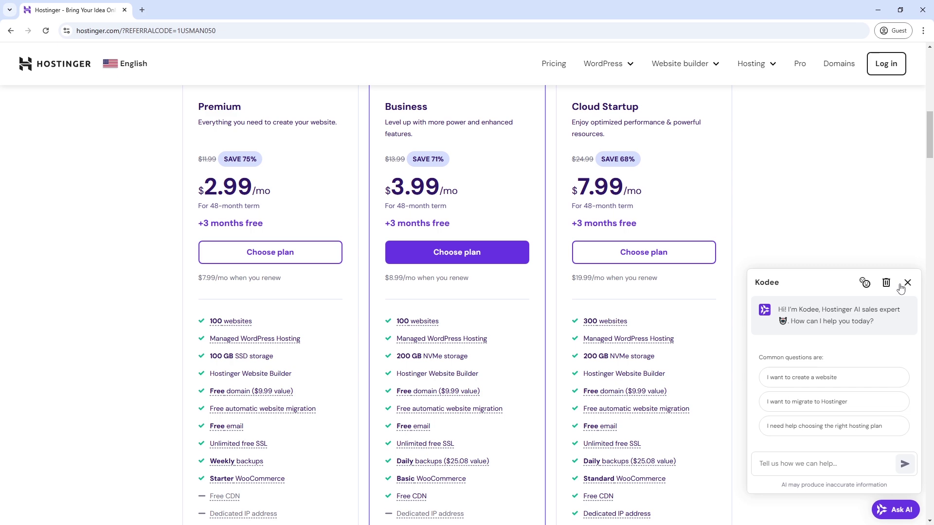
- Close the Kodee chat, pick the Premium plan with referral discount, and try 12 then 24 months
{"action": "left_click", "coordinate": [907, 283]}
{"action": "scroll", "coordinate": [267, 154], "scroll_direction": "down", "scroll_amount": 2}
{"action": "left_click", "coordinate": [267, 155]}
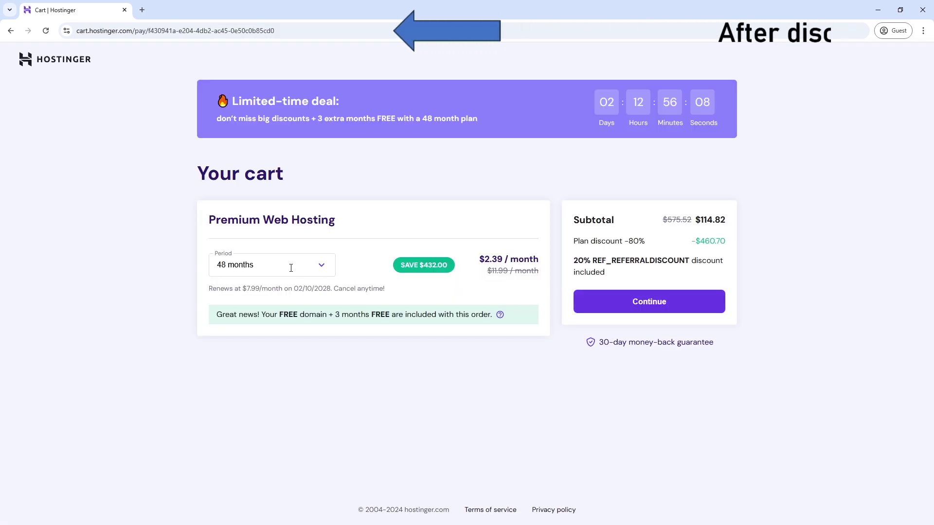
{"action": "left_click", "coordinate": [291, 268]}
{"action": "left_click", "coordinate": [311, 301]}
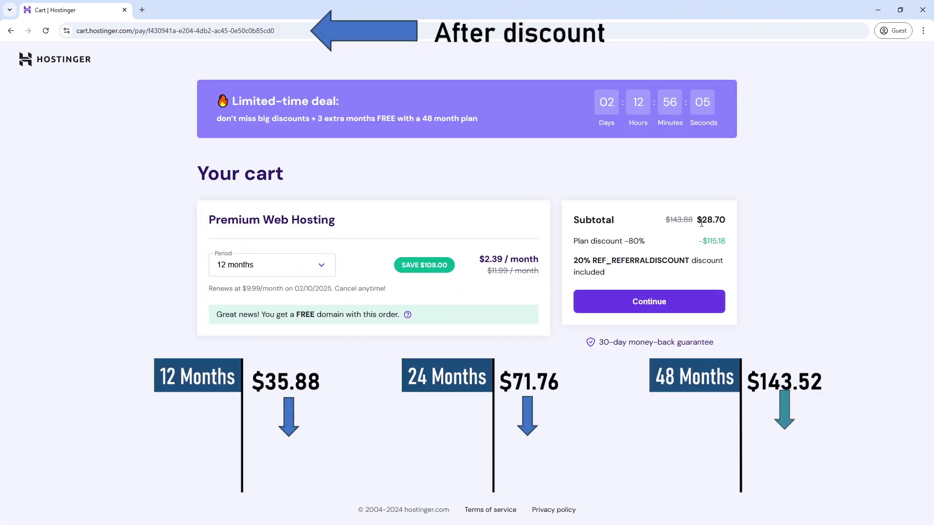
{"action": "left_click", "coordinate": [321, 265]}
{"action": "left_click", "coordinate": [258, 325]}
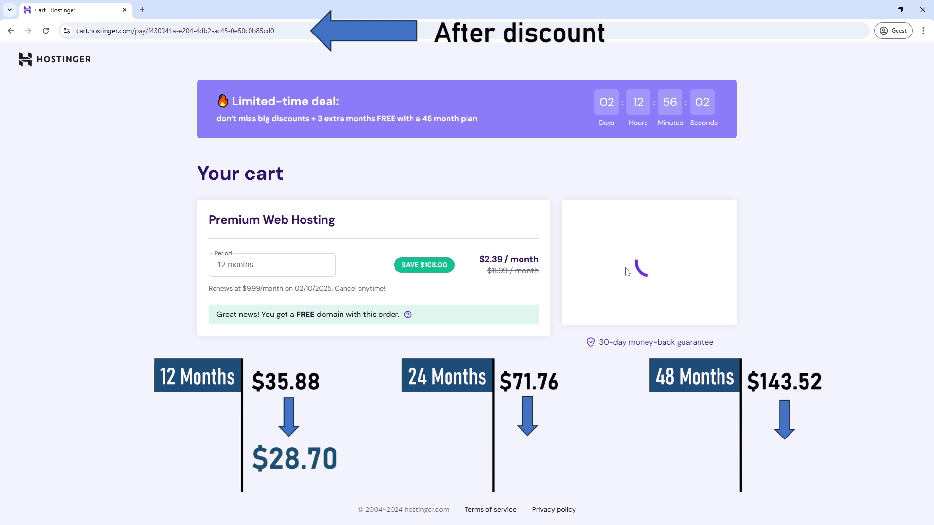
{"action": "left_click_drag", "start_coordinate": [704, 221], "coordinate": [747, 227]}
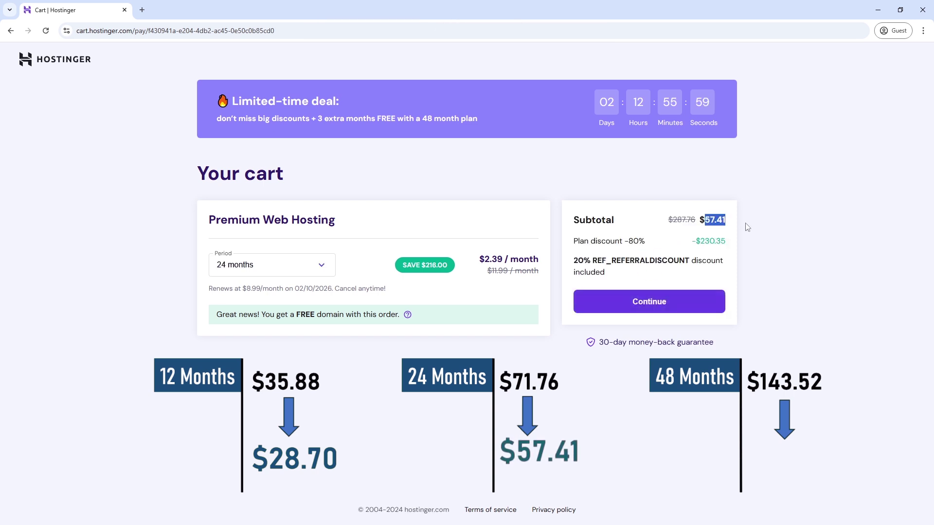
- Compare the 48-month $114.82 subtotal and 20% discount, then settle on 12 months at $28.70
{"action": "left_click_drag", "start_coordinate": [575, 260], "coordinate": [697, 262]}
{"action": "left_click", "coordinate": [322, 265]}
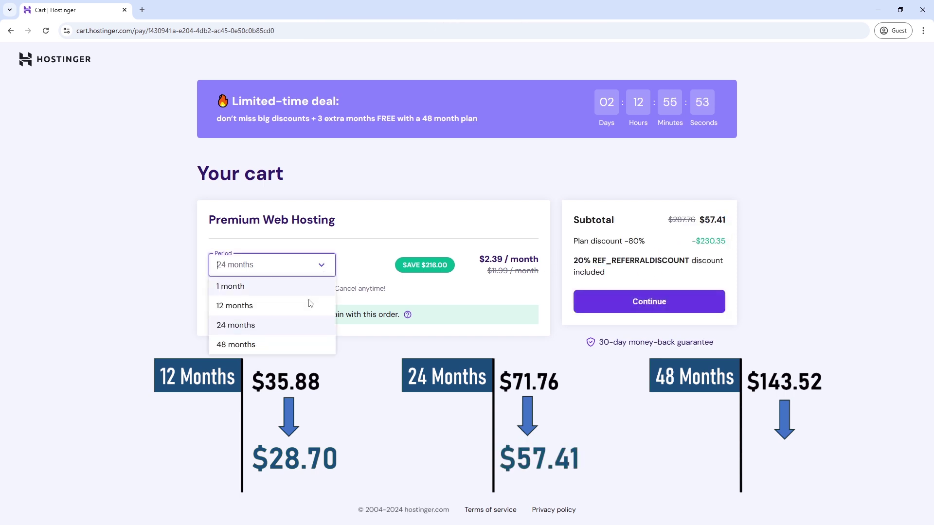
{"action": "left_click", "coordinate": [267, 344]}
{"action": "left_click_drag", "start_coordinate": [696, 220], "coordinate": [725, 220]}
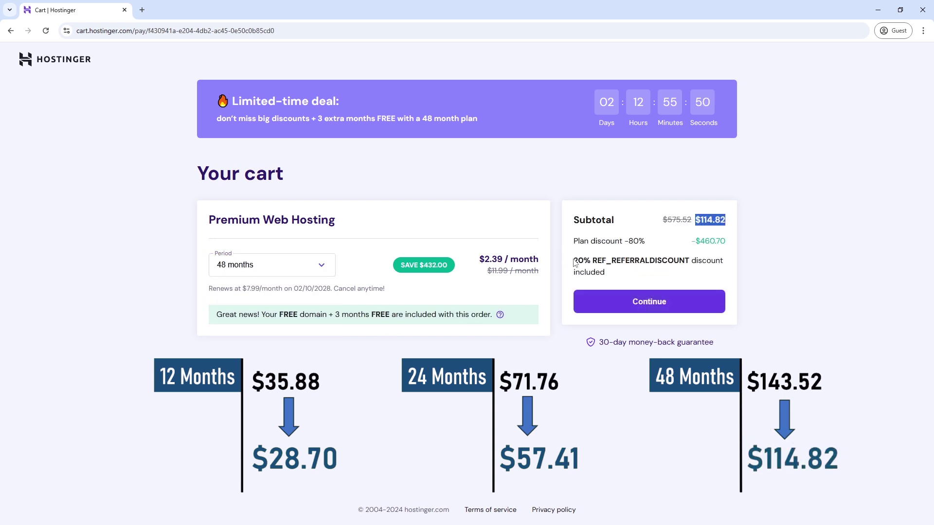
{"action": "left_click_drag", "start_coordinate": [575, 263], "coordinate": [685, 261]}
{"action": "left_click", "coordinate": [275, 266]}
{"action": "left_click", "coordinate": [270, 306]}
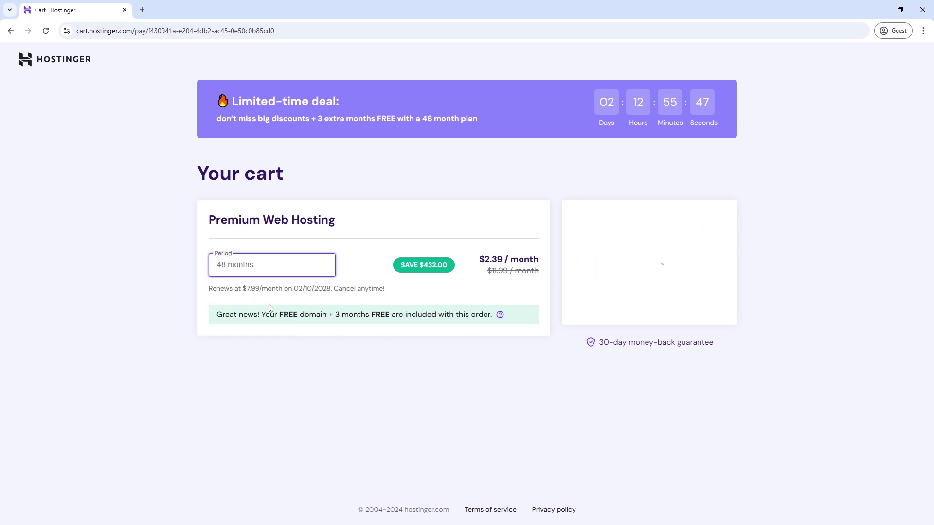
{"action": "left_click_drag", "start_coordinate": [707, 222], "coordinate": [754, 223]}
{"action": "left_click", "coordinate": [743, 231]}
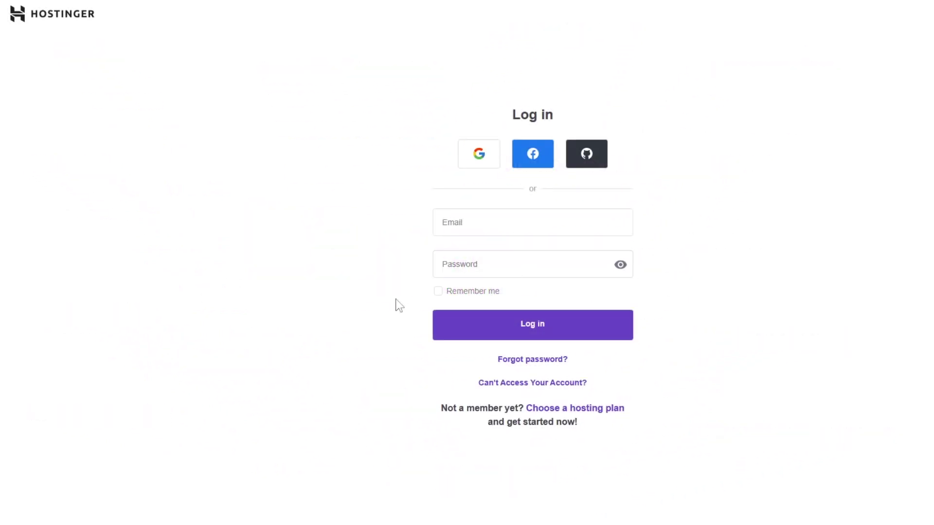
- Log in with the account e-mail and password, then enter the two-factor verification code
{"action": "left_click", "coordinate": [437, 224]}
{"action": "key", "text": "ctrl+v"}
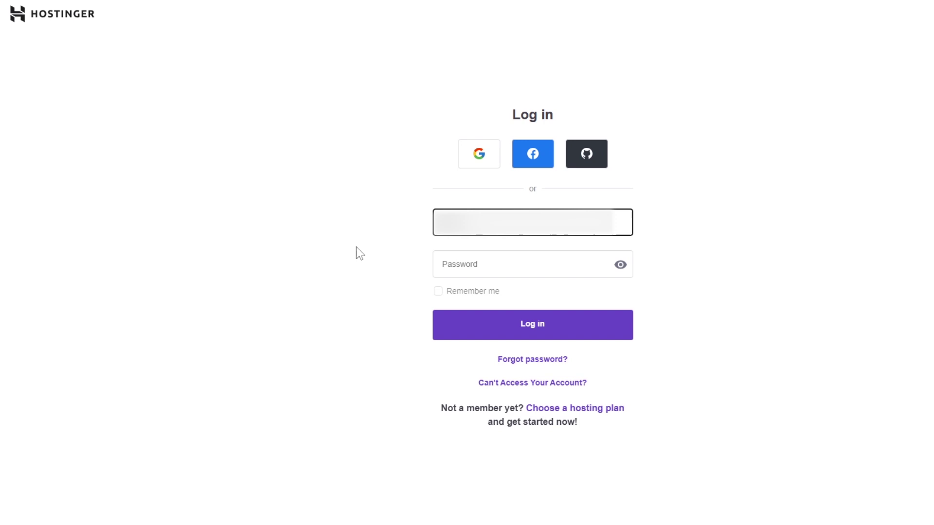
{"action": "key", "text": "Tab"}
{"action": "type", "text": "*****"}
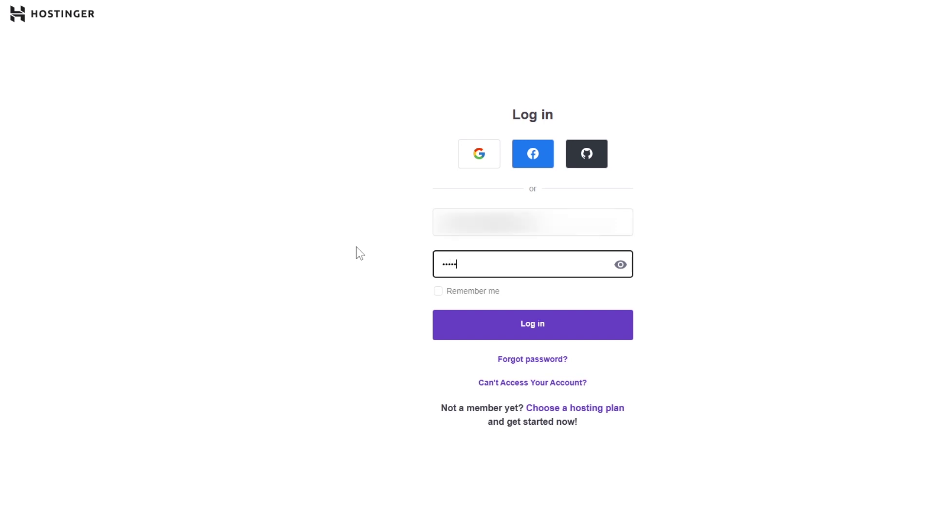
{"action": "type", "text": "***"}
{"action": "left_click", "coordinate": [487, 333]}
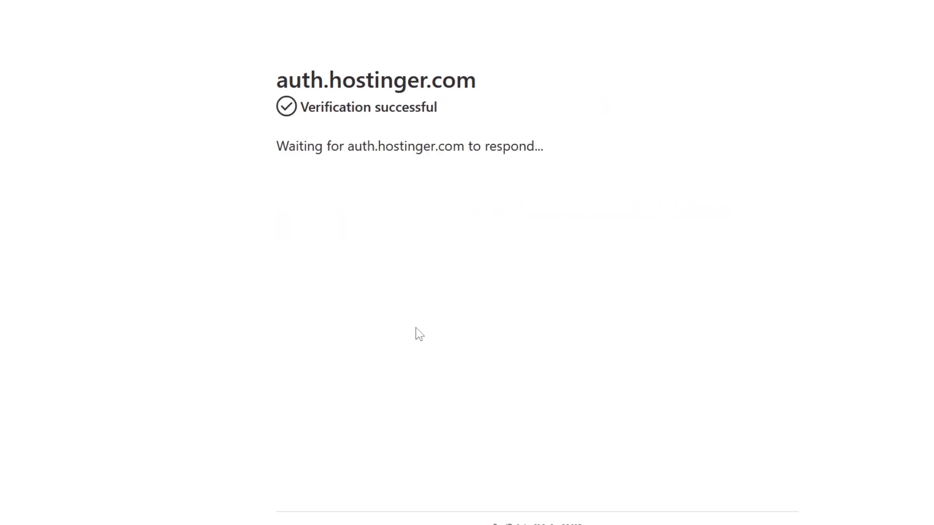
{"action": "type", "text": "731"}
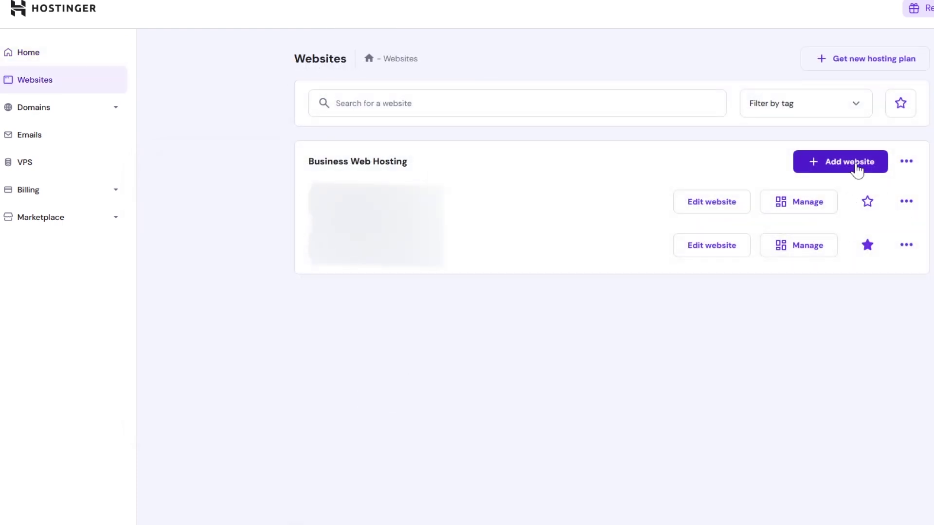
- Add an empty PHP/HTML website on temporary domain linen-guanaco-505305.hostingersite.com
{"action": "left_click", "coordinate": [857, 168]}
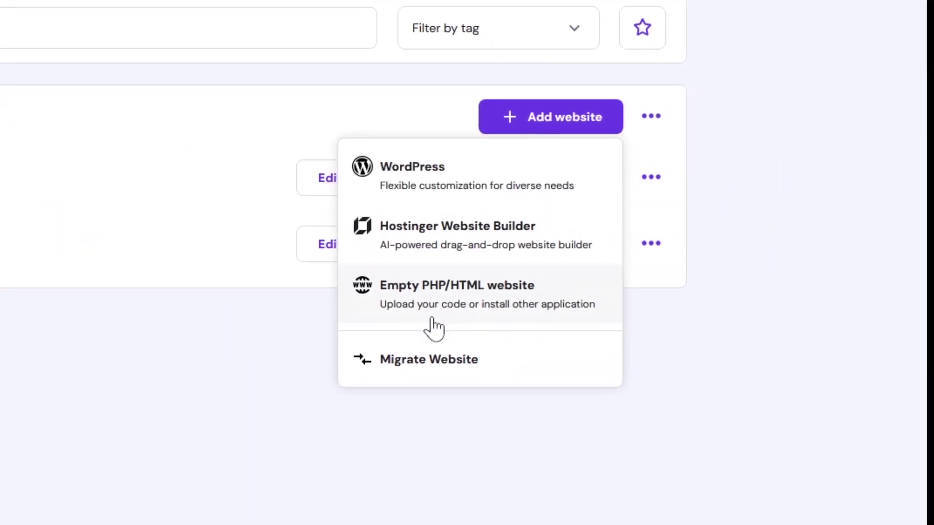
{"action": "left_click", "coordinate": [521, 315]}
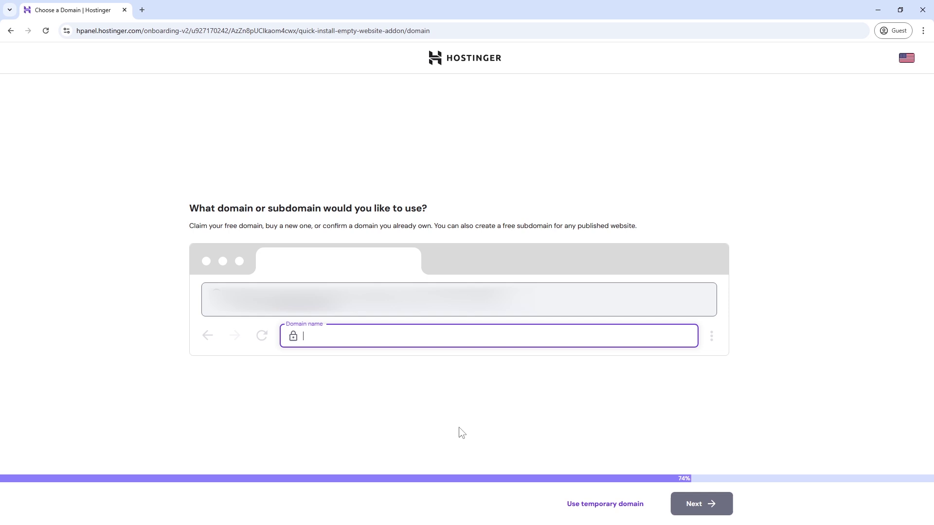
{"action": "left_click", "coordinate": [611, 510]}
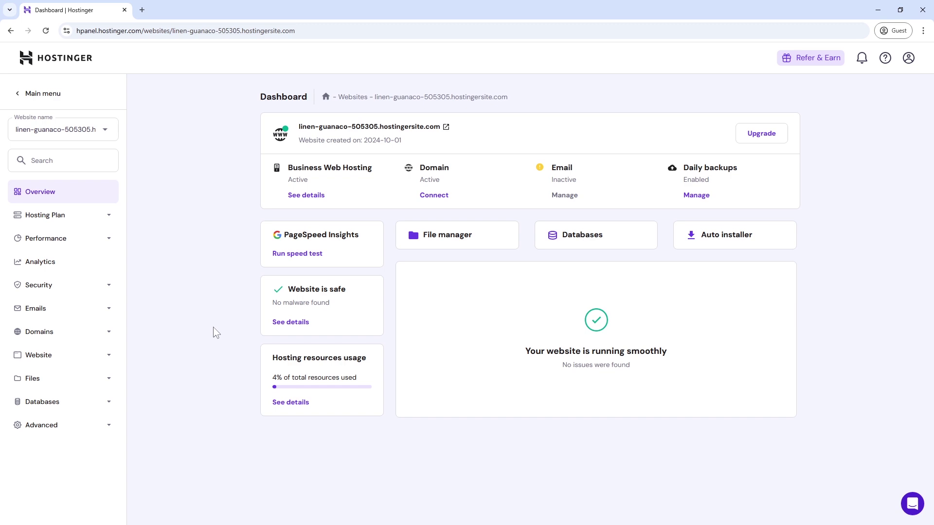
- Open Databases Management and begin entering the new database name skDB
{"action": "left_click", "coordinate": [592, 243]}
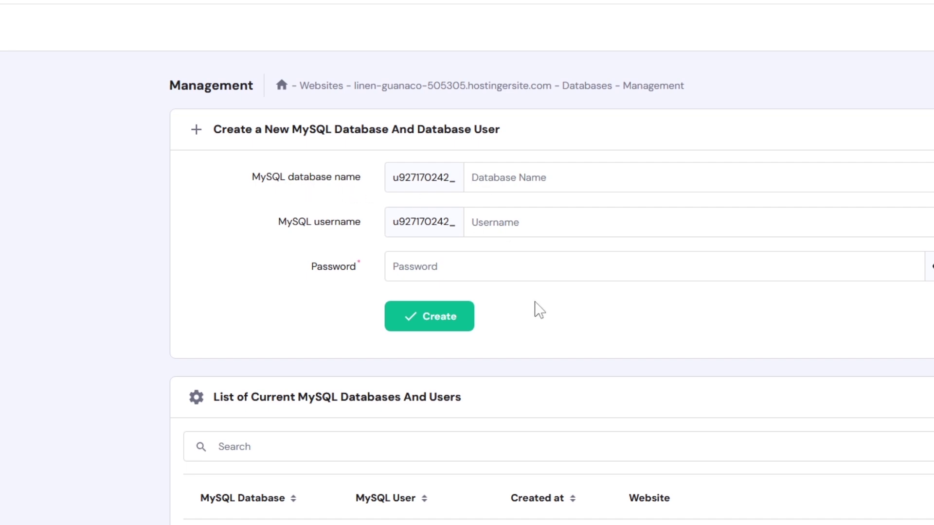
{"action": "type", "text": "skDB"}
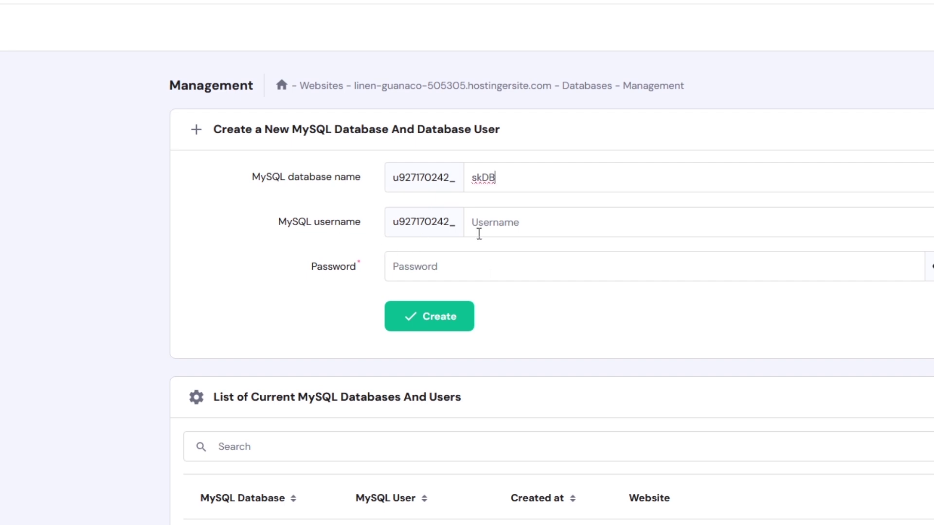
{"action": "left_click", "coordinate": [500, 233]}
{"action": "type", "text": "skillheader"}
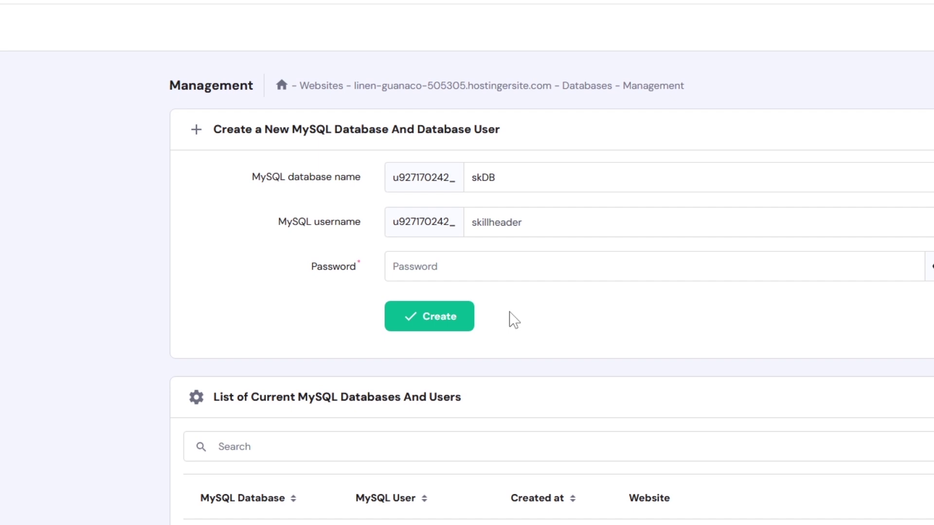
{"action": "left_click", "coordinate": [467, 266]}
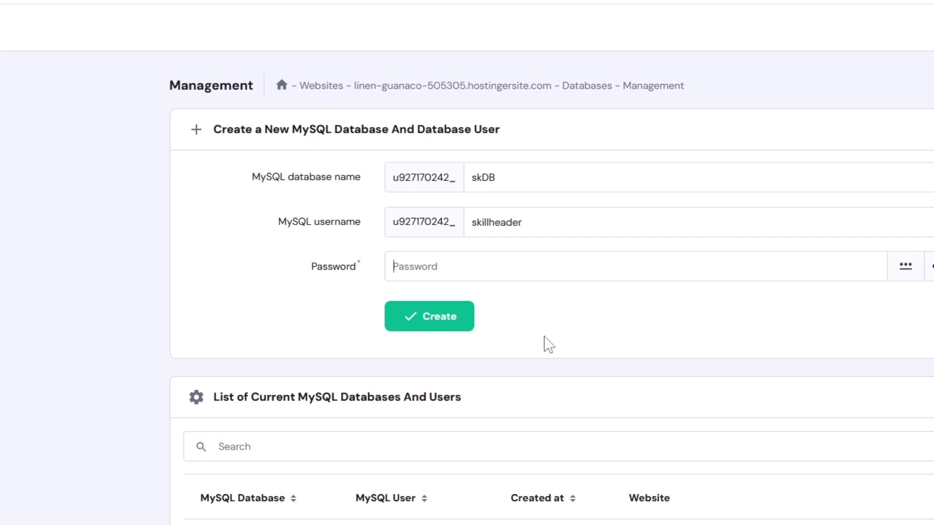
{"action": "type", "text": "••"}
{"action": "left_click", "coordinate": [440, 324]}
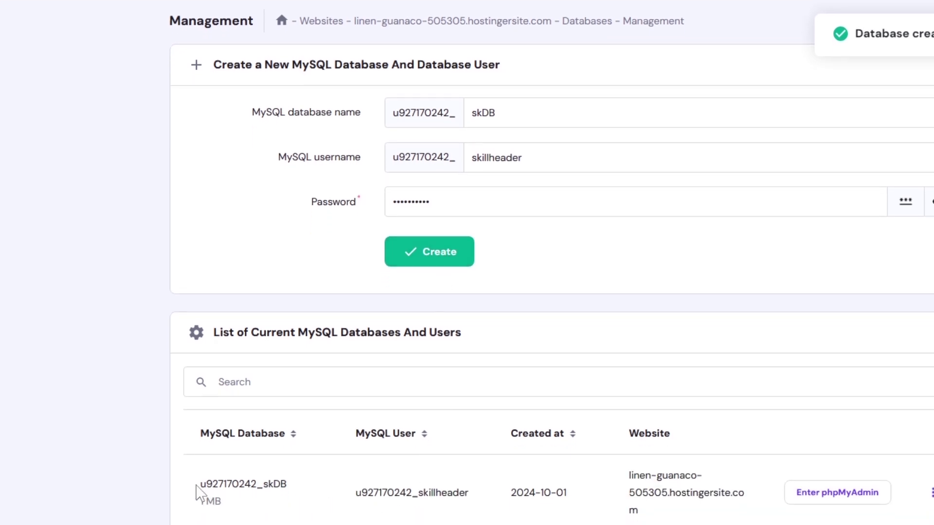
{"action": "double_click", "coordinate": [202, 488]}
{"action": "left_click_drag", "start_coordinate": [434, 493], "coordinate": [642, 515]}
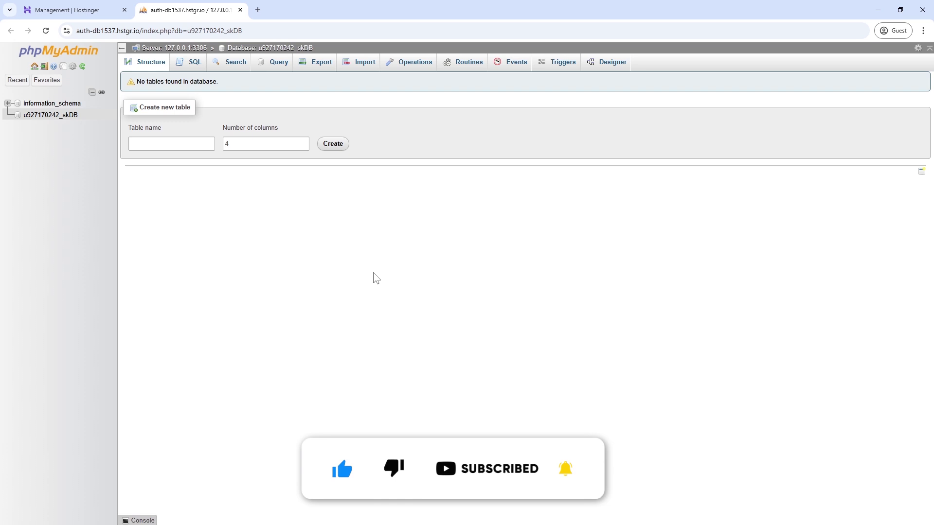
- In the skDB database, create a new table named first_tbl with 4 columns
{"action": "left_click", "coordinate": [8, 115]}
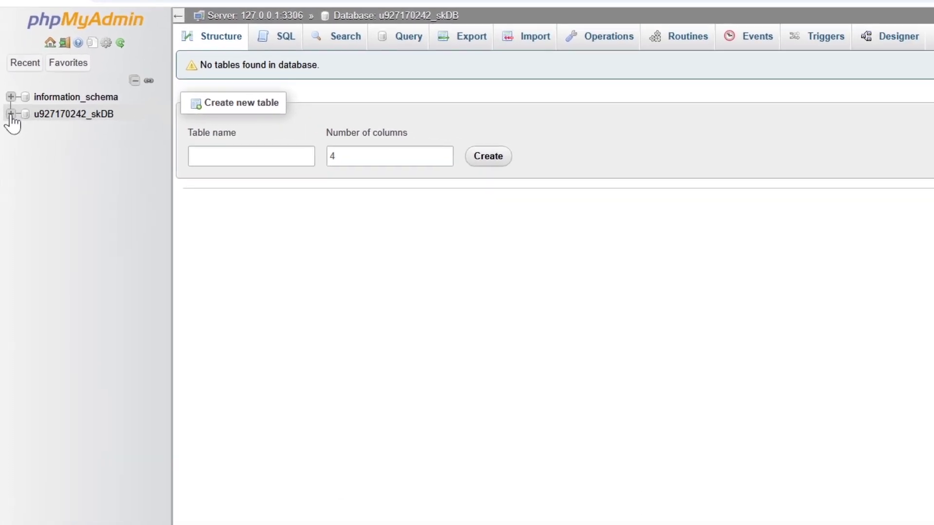
{"action": "left_click", "coordinate": [66, 117]}
{"action": "left_click", "coordinate": [196, 154]}
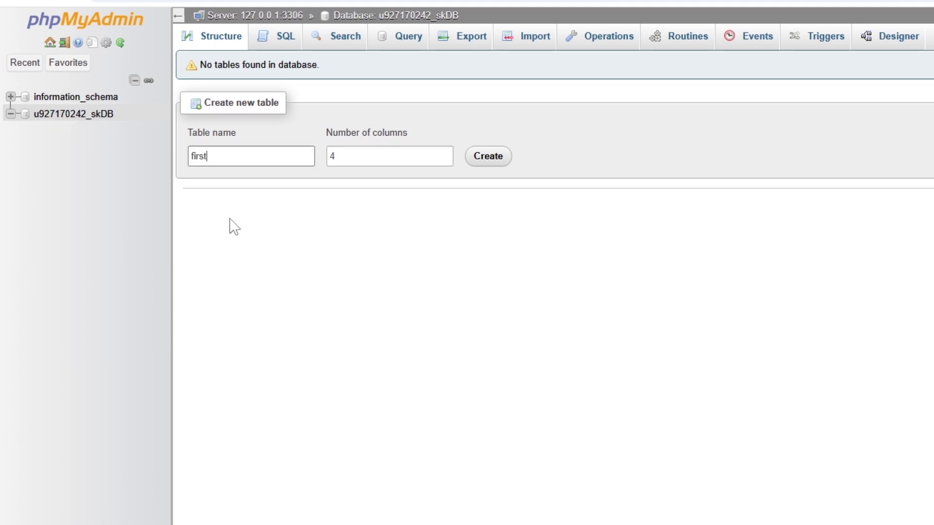
{"action": "type", "text": "first_tbl"}
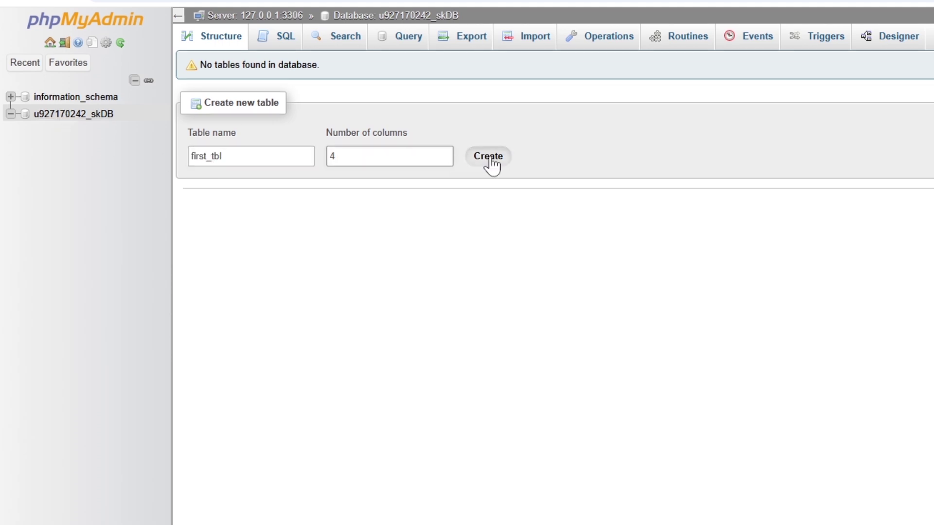
{"action": "left_click", "coordinate": [491, 164]}
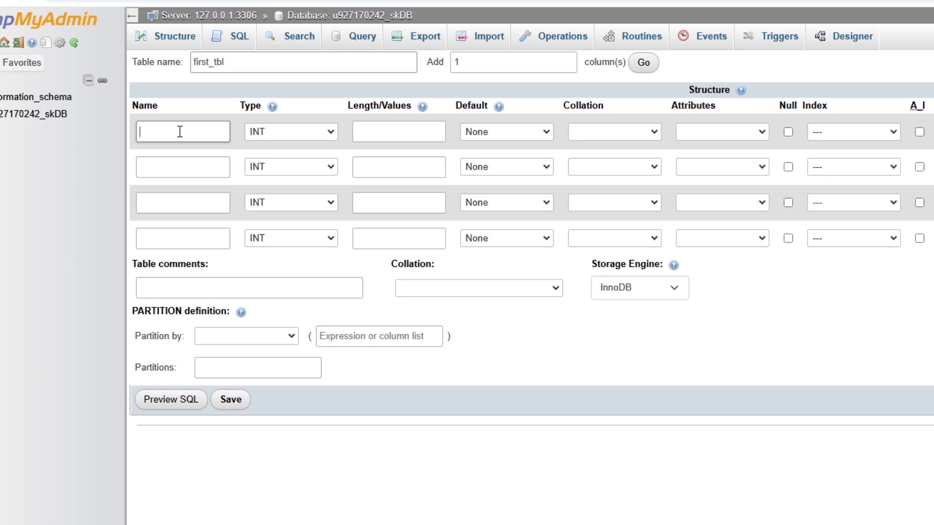
- Name the four columns id, name, amount and detail
{"action": "left_click", "coordinate": [93, 131]}
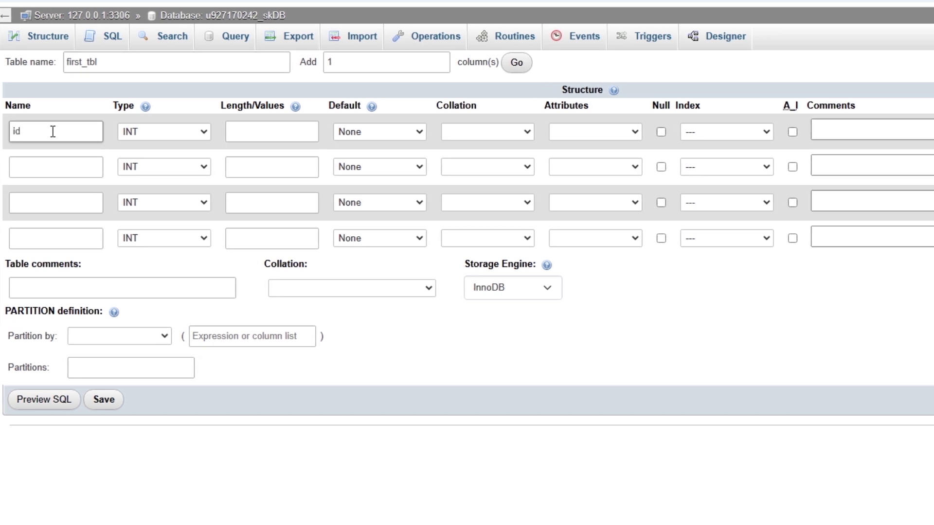
{"action": "key", "text": "Tab"}
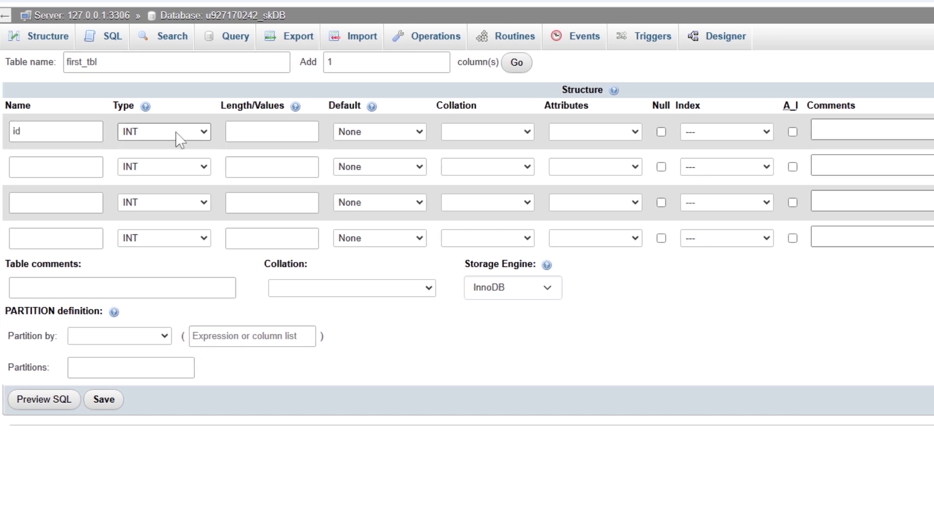
{"action": "left_click", "coordinate": [82, 166]}
{"action": "type", "text": "name"}
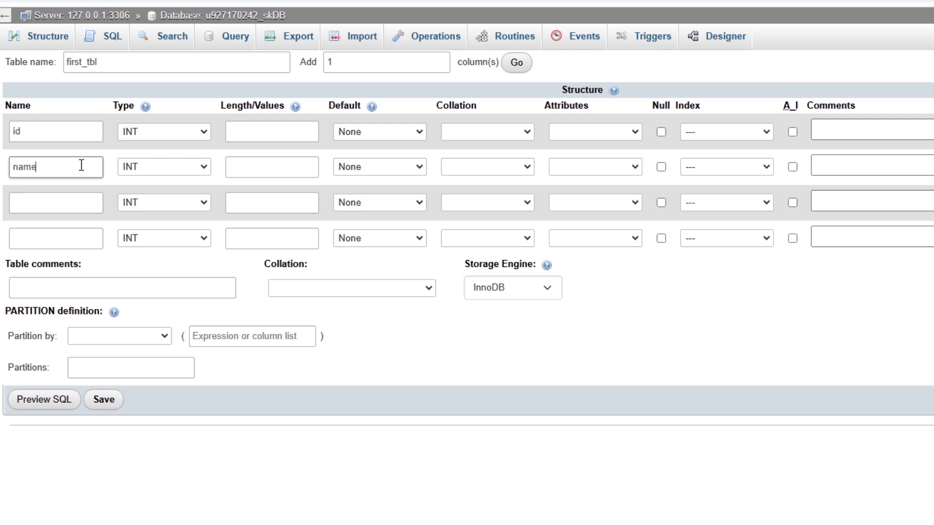
{"action": "key", "text": "Tab"}
{"action": "left_click", "coordinate": [41, 203]}
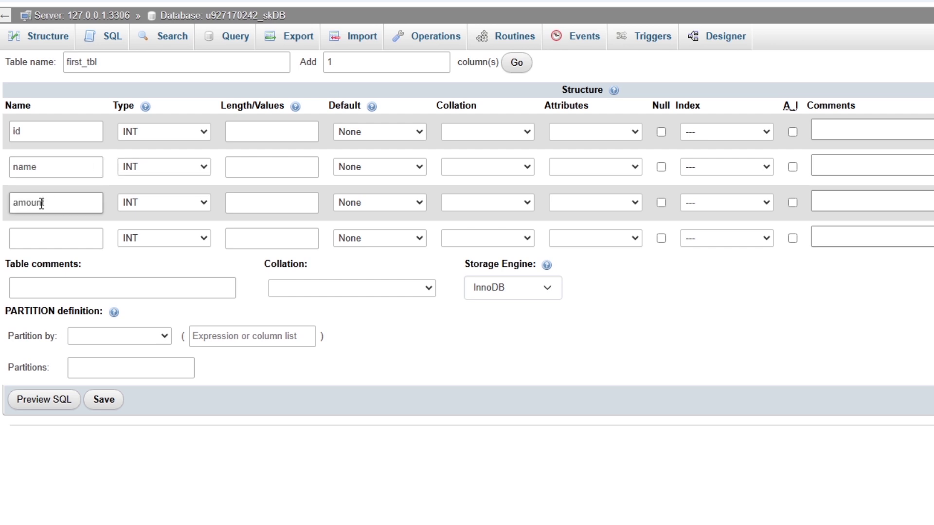
{"action": "left_click", "coordinate": [32, 245]}
{"action": "type", "text": "detail"}
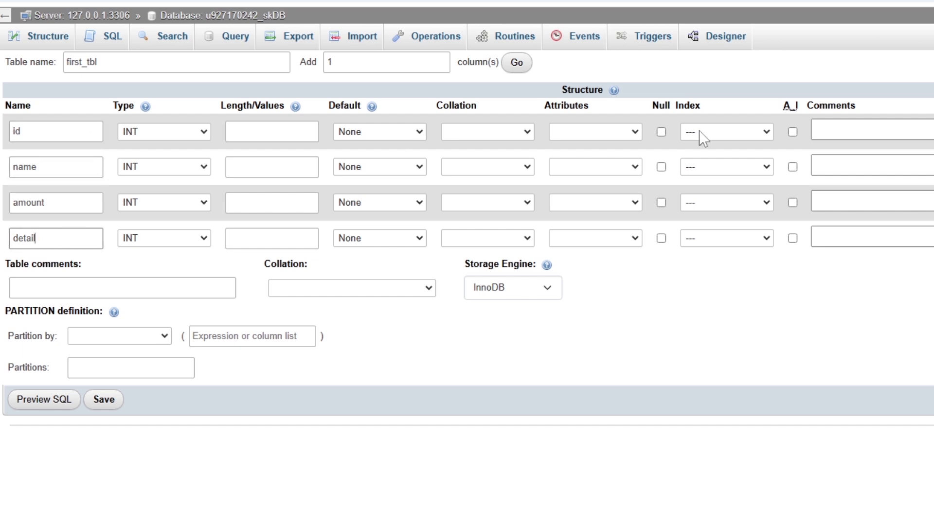
- Make id an auto-increment primary key, name VARCHAR(250) nullable, amount nullable, detail VARCHAR(255), and save
{"action": "left_click", "coordinate": [792, 132]}
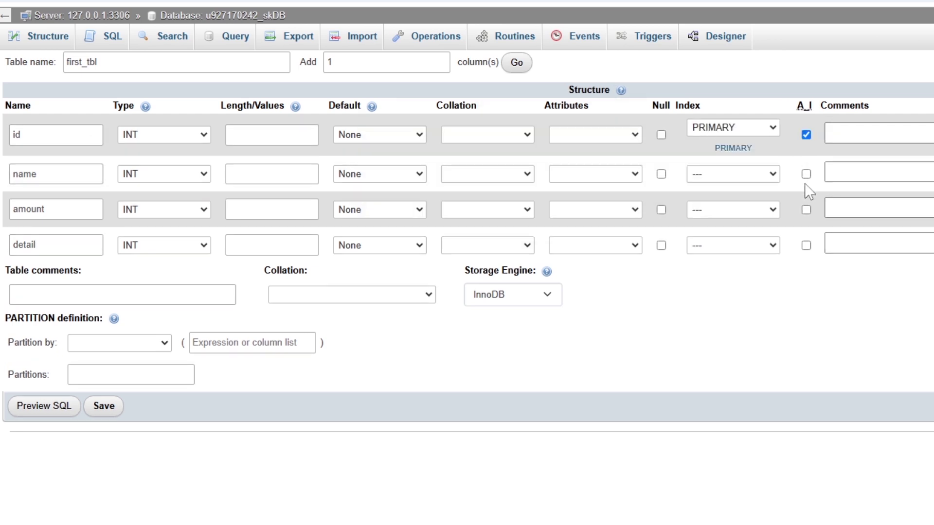
{"action": "left_click", "coordinate": [661, 174]}
{"action": "left_click", "coordinate": [661, 210]}
{"action": "left_click", "coordinate": [293, 172]}
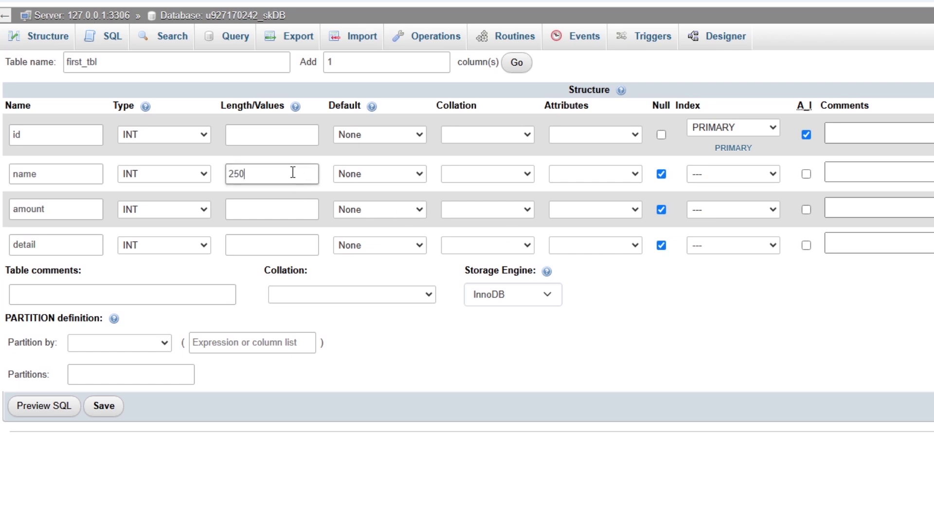
{"action": "left_click", "coordinate": [208, 208]}
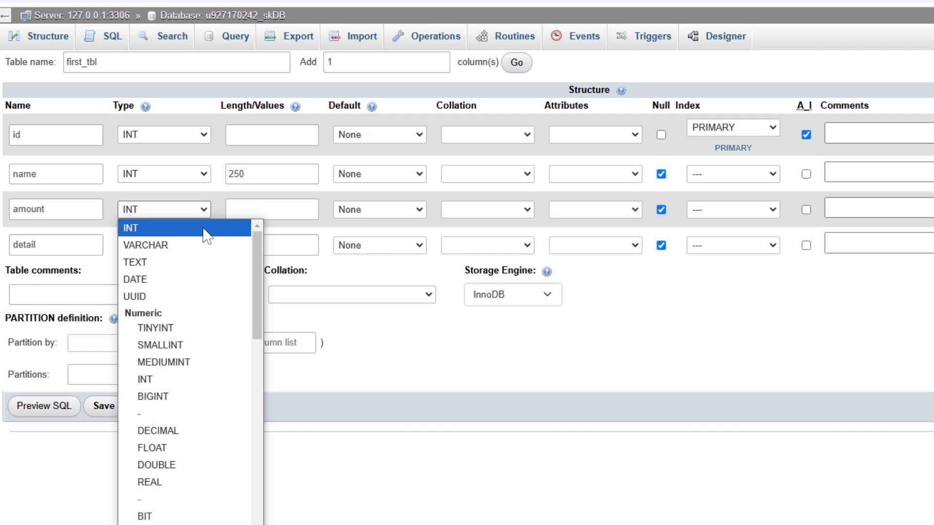
{"action": "left_click", "coordinate": [202, 234]}
{"action": "left_click", "coordinate": [206, 180]}
{"action": "left_click", "coordinate": [175, 212]}
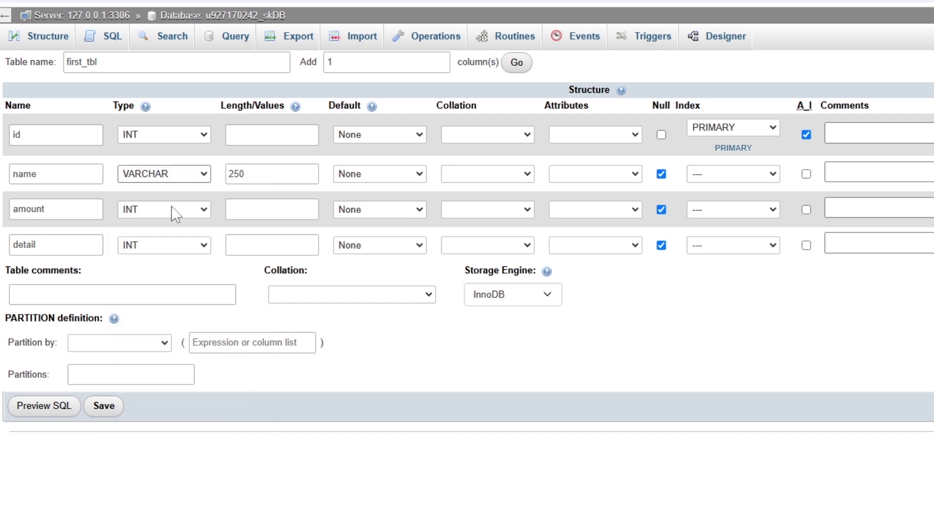
{"action": "left_click", "coordinate": [204, 245]}
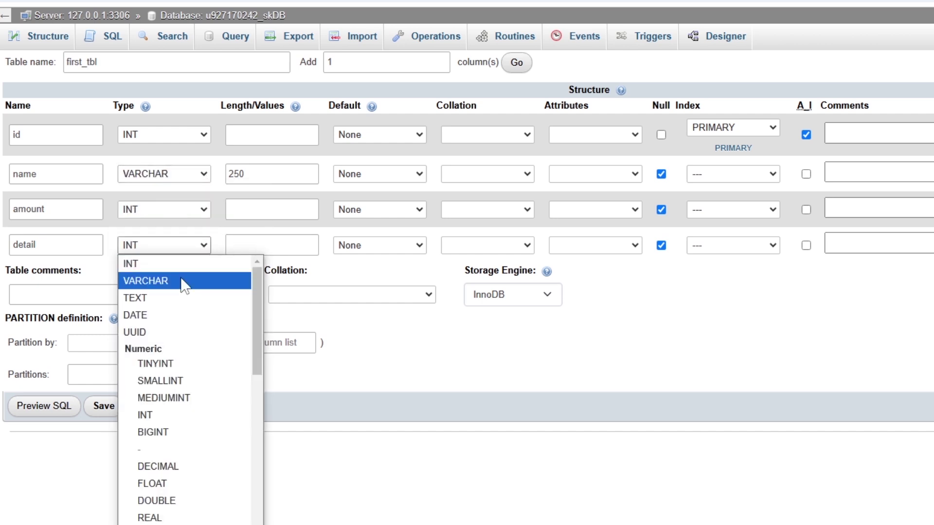
{"action": "left_click", "coordinate": [183, 285]}
{"action": "left_click", "coordinate": [250, 242]}
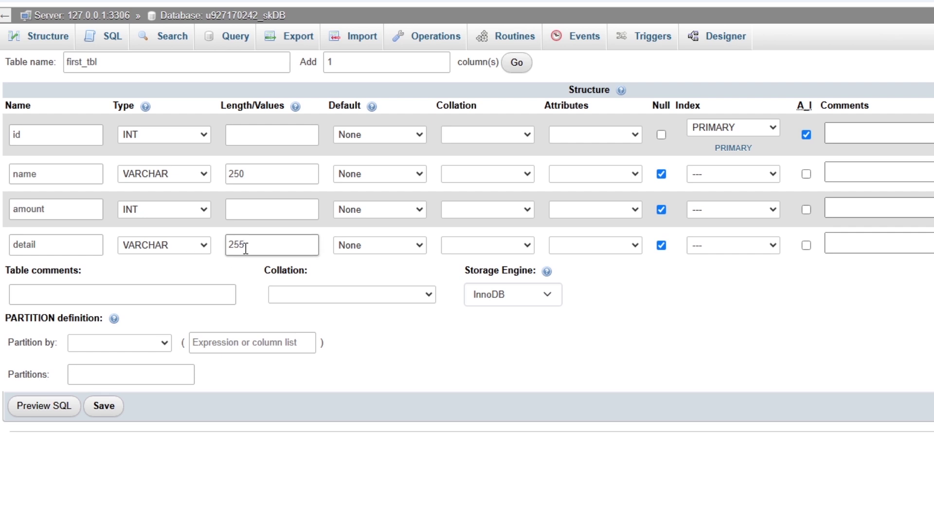
{"action": "left_click", "coordinate": [105, 411]}
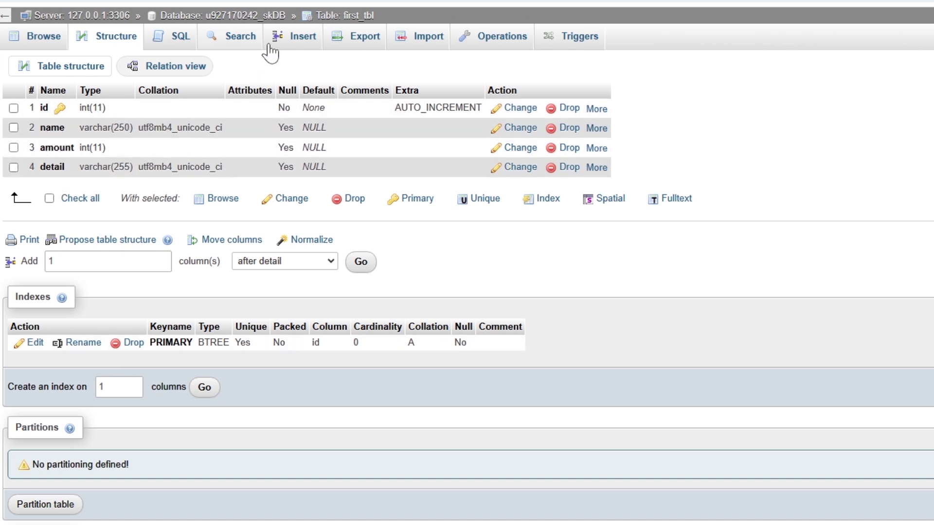
- Insert the record myname, 1200, 'this is a test record' into first_tbl
{"action": "left_click", "coordinate": [285, 41]}
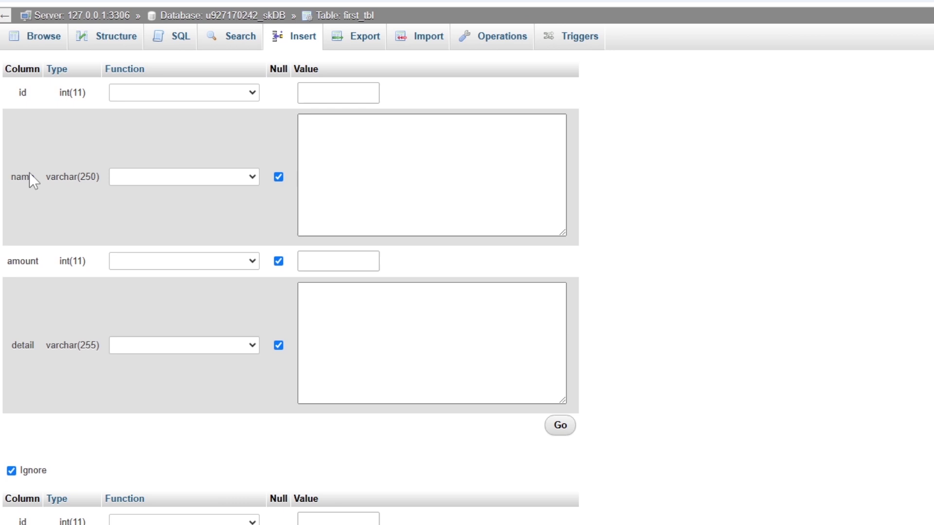
{"action": "left_click", "coordinate": [338, 177]}
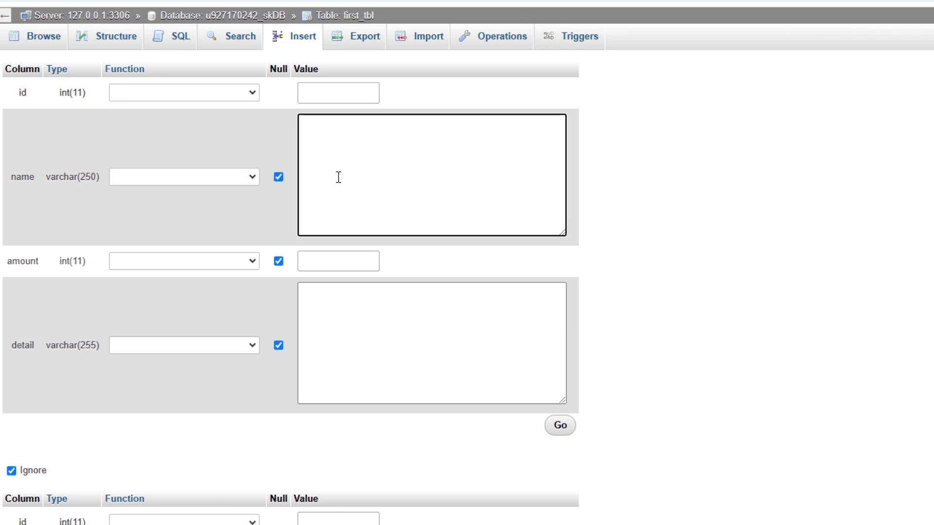
{"action": "type", "text": "myname"}
{"action": "key", "text": "Tab"}
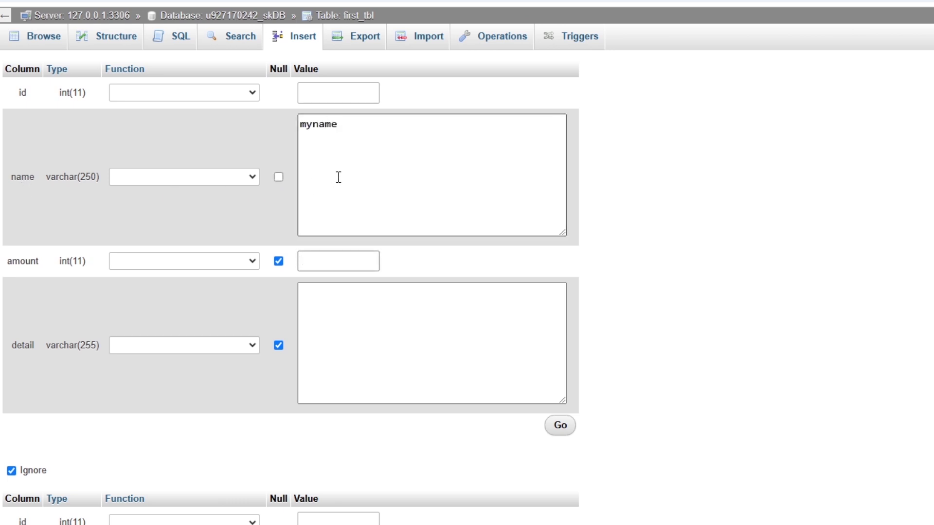
{"action": "type", "text": "1200"}
{"action": "key", "text": "Tab"}
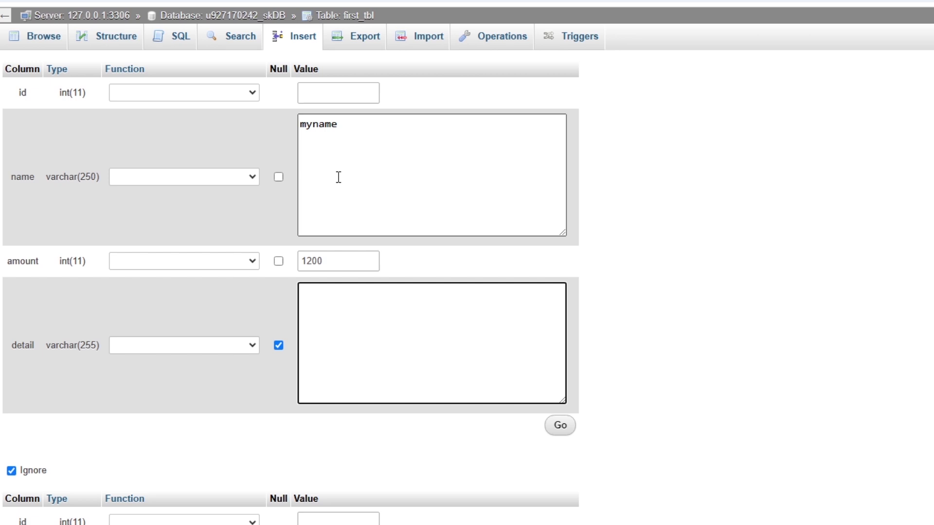
{"action": "type", "text": "this is a test record"}
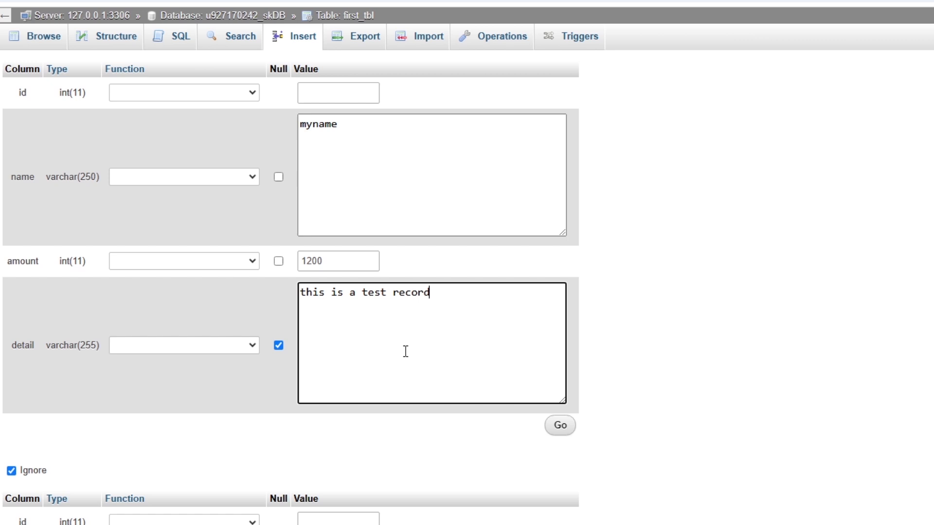
{"action": "left_click", "coordinate": [559, 426]}
- Browse first_tbl to confirm the record is stored, then close phpMyAdmin
{"action": "left_click", "coordinate": [37, 44]}
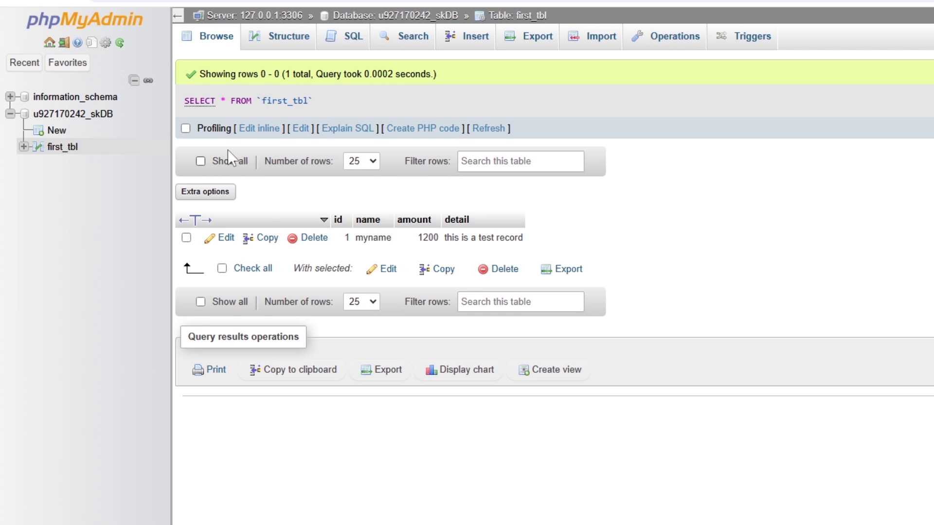
{"action": "left_click", "coordinate": [60, 148]}
{"action": "left_click_drag", "start_coordinate": [343, 246], "coordinate": [534, 252]}
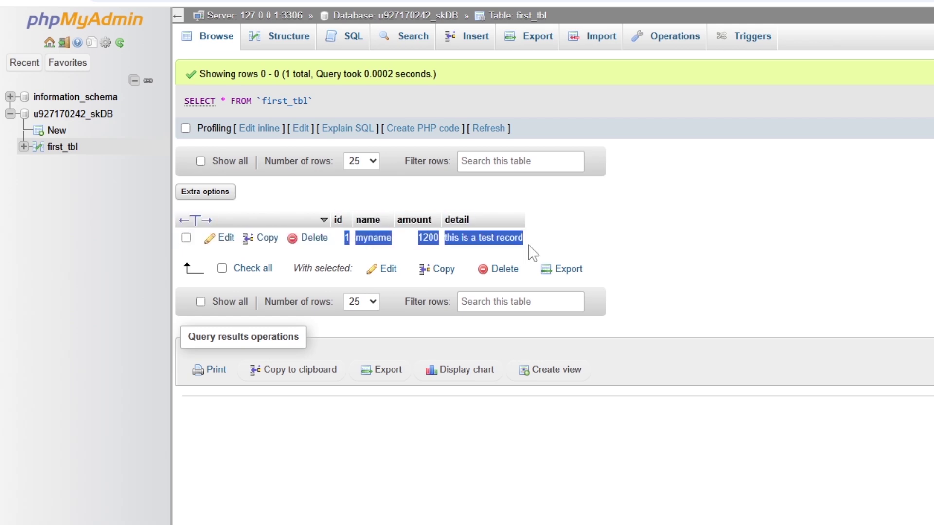
{"action": "left_click", "coordinate": [542, 252]}
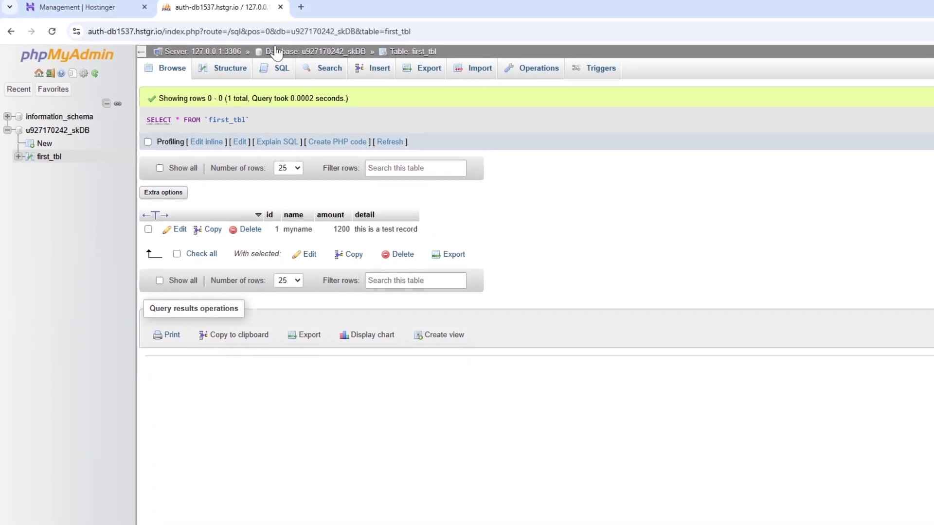
{"action": "left_click", "coordinate": [280, 7]}
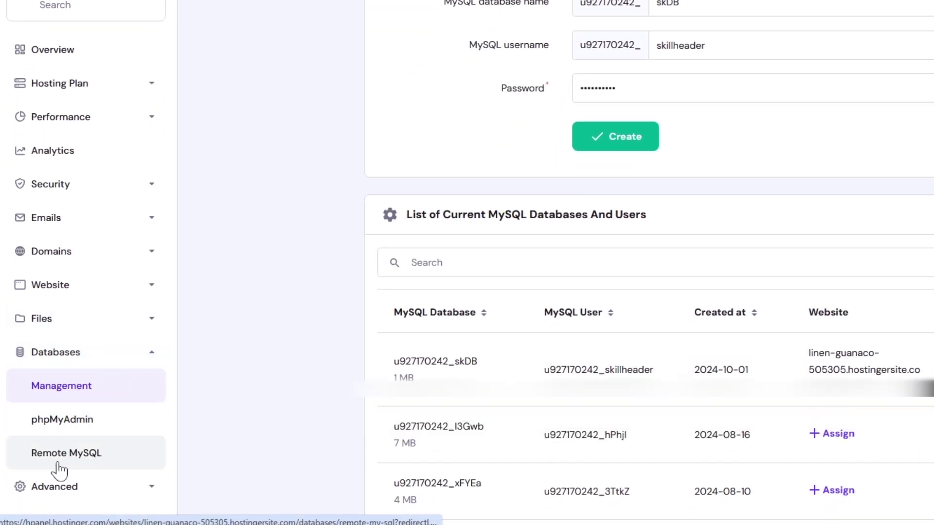
- Open the Remote MySQL settings and look up the public IP address in a new browser tab
{"action": "left_click", "coordinate": [36, 459]}
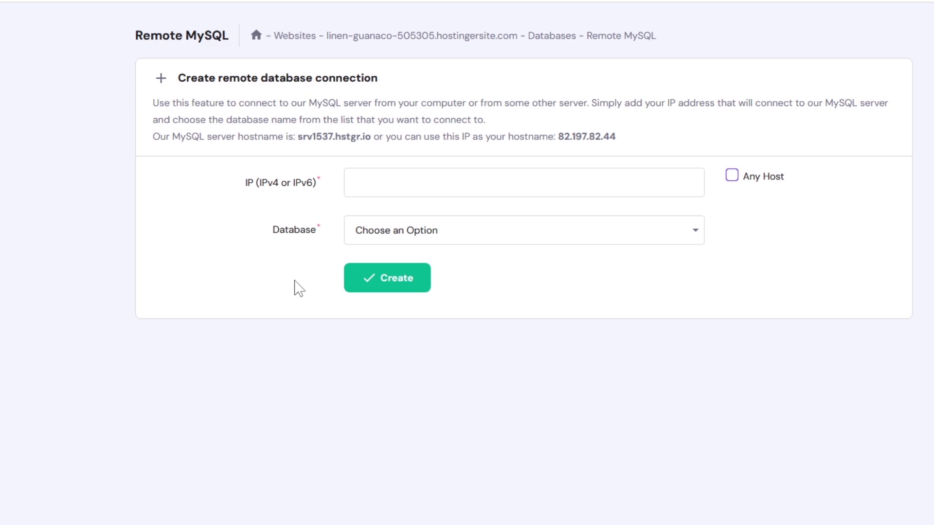
{"action": "left_click", "coordinate": [389, 184]}
{"action": "left_click", "coordinate": [143, 11]}
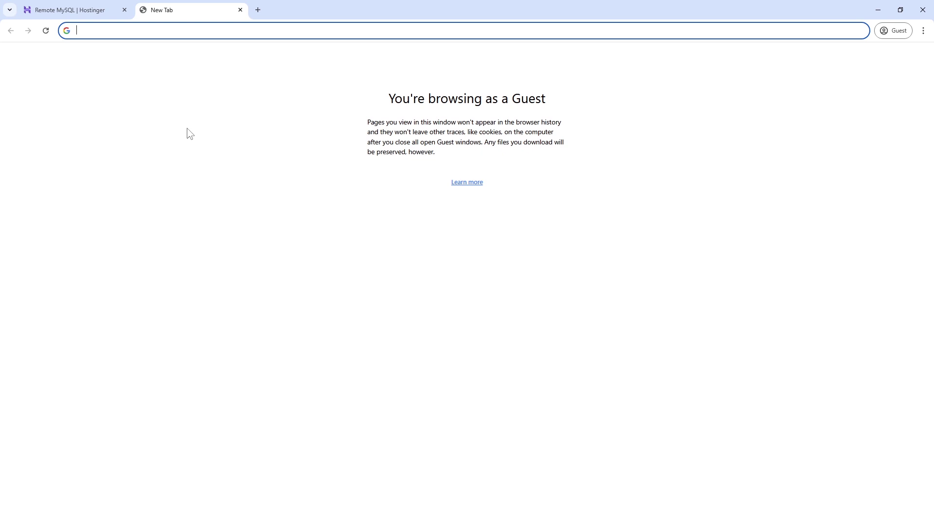
{"action": "type", "text": "google.com"}
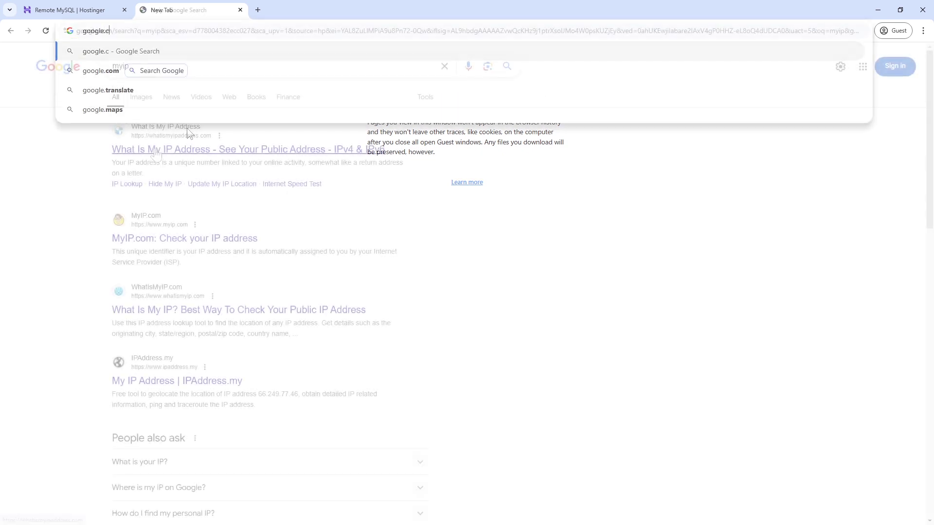
{"action": "left_click", "coordinate": [156, 149]}
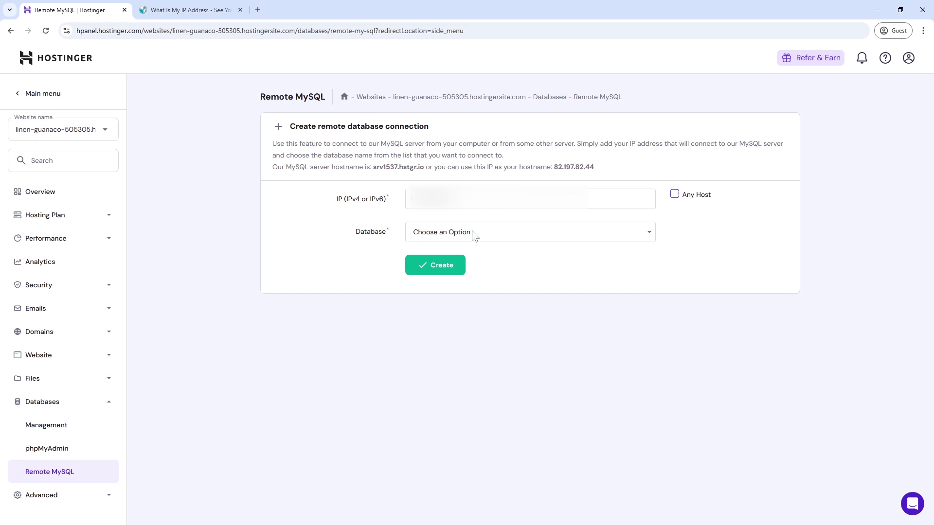
- Create a remote access rule letting any host (%) connect to the skDB database
{"action": "left_click", "coordinate": [511, 232]}
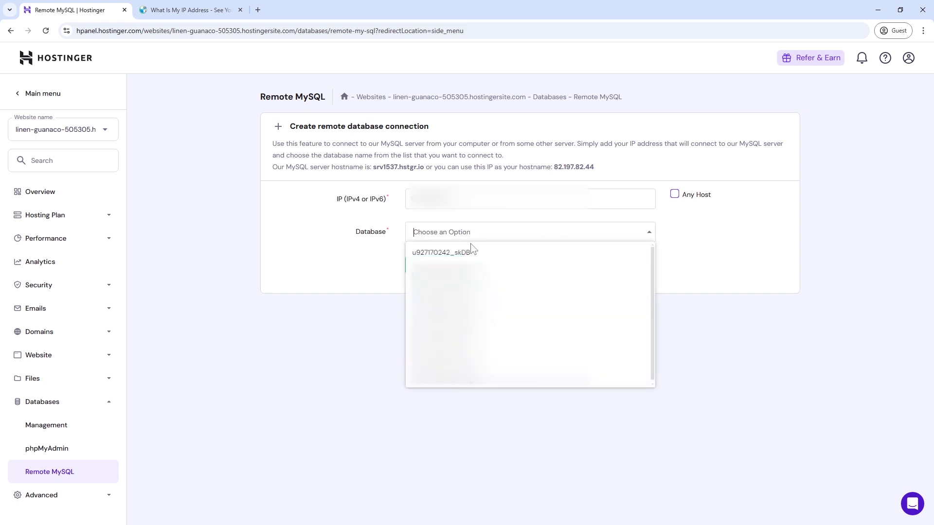
{"action": "left_click", "coordinate": [465, 261]}
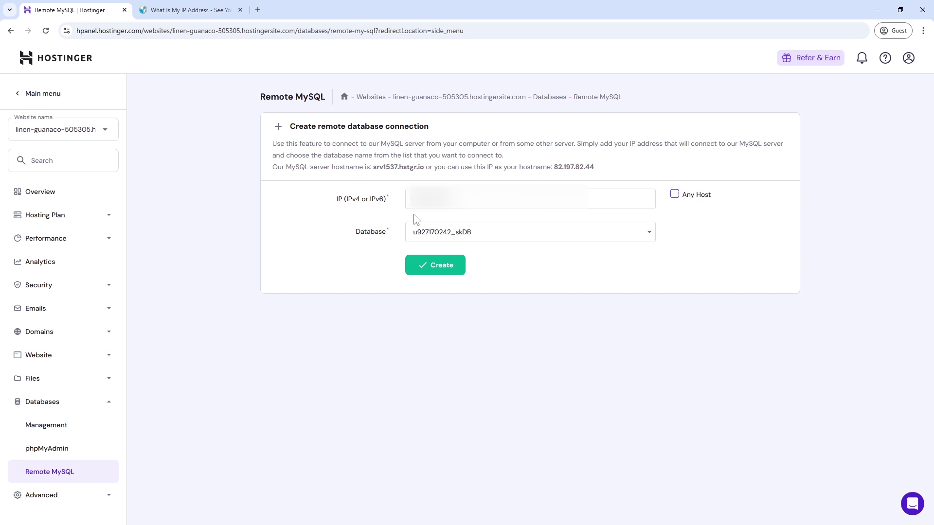
{"action": "left_click", "coordinate": [679, 199]}
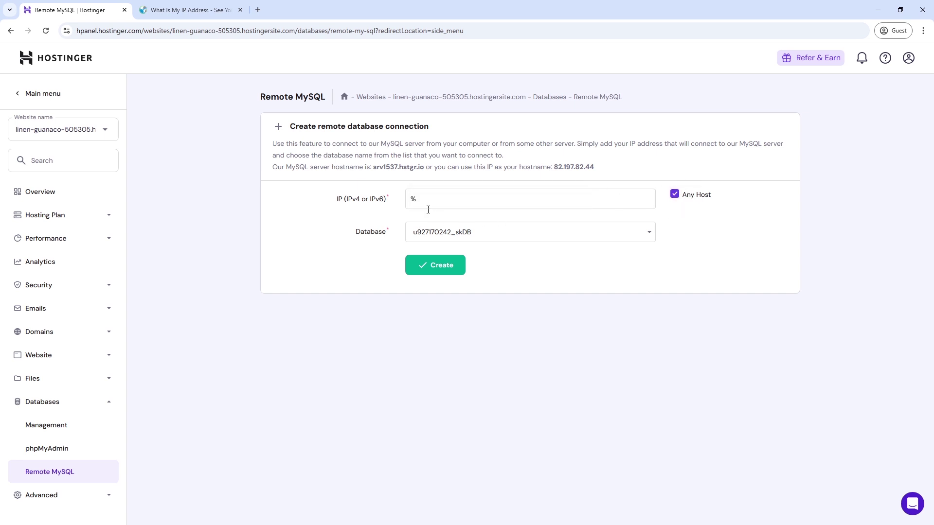
{"action": "left_click", "coordinate": [448, 270]}
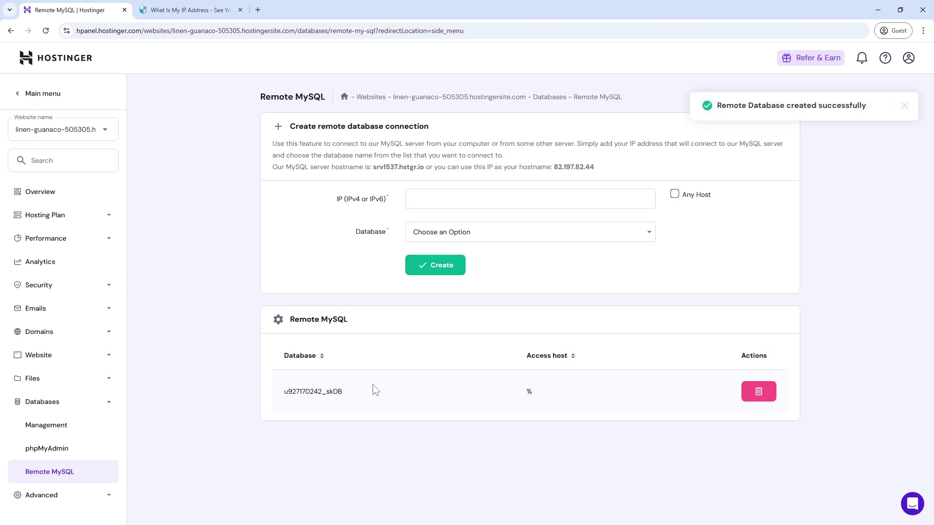
{"action": "left_click_drag", "start_coordinate": [346, 399], "coordinate": [281, 400]}
{"action": "left_click", "coordinate": [306, 402]}
{"action": "left_click", "coordinate": [60, 430]}
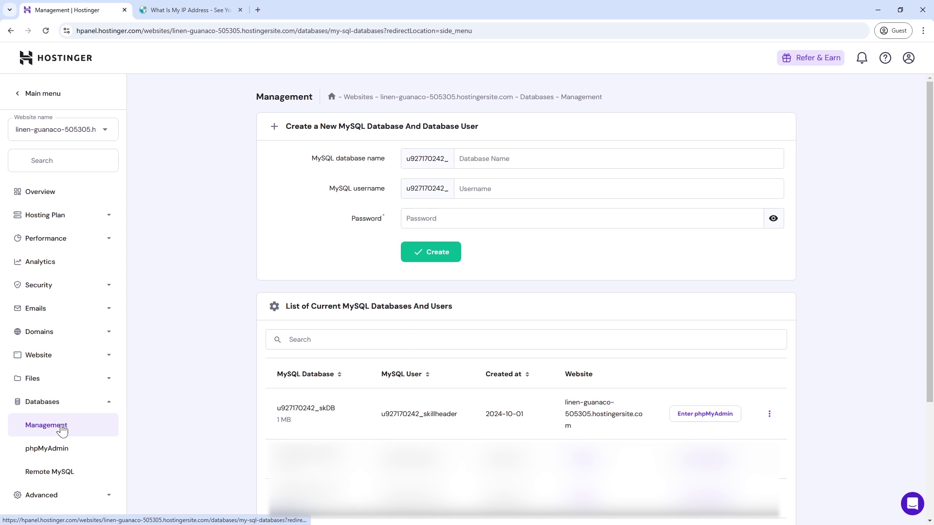
{"action": "left_click_drag", "start_coordinate": [372, 417], "coordinate": [458, 417]}
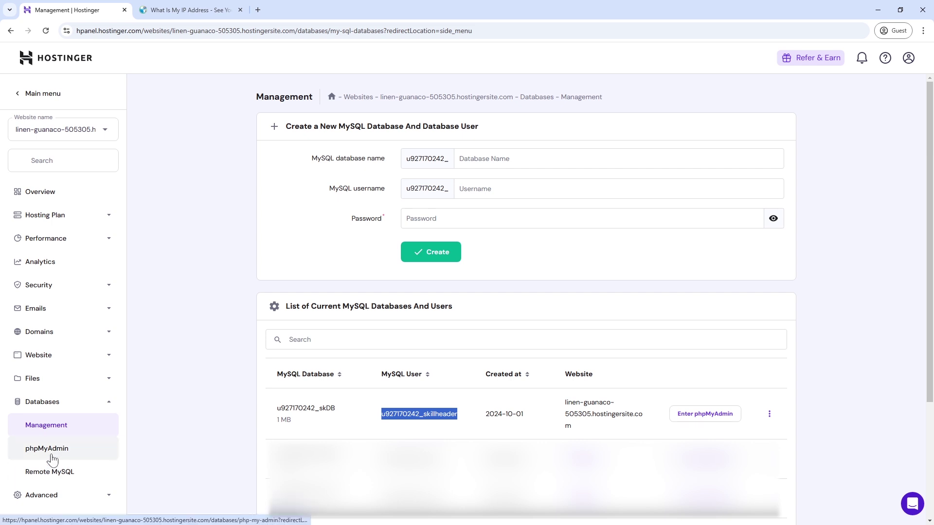
{"action": "left_click", "coordinate": [59, 471]}
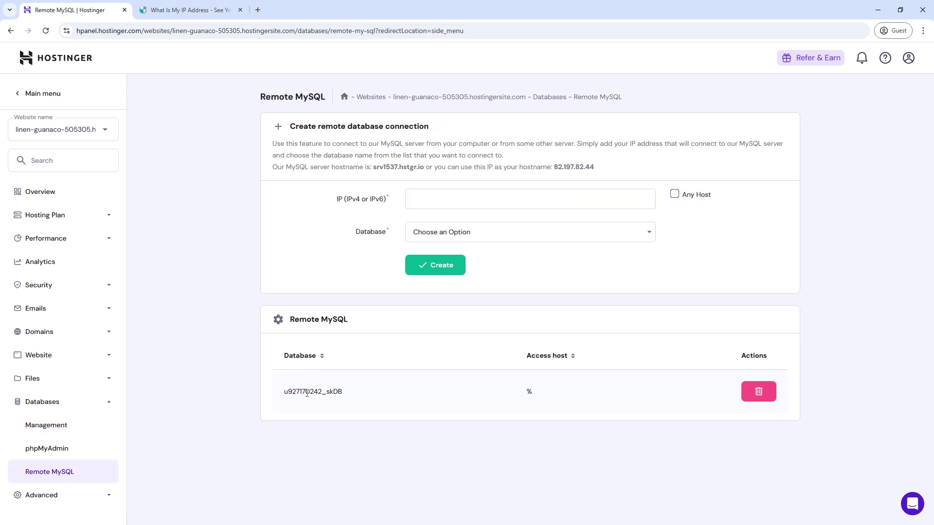
{"action": "left_click_drag", "start_coordinate": [280, 392], "coordinate": [359, 399]}
{"action": "left_click", "coordinate": [359, 398]}
- Create a new Access database on the desktop named 'test MySQL DB' and open it
{"action": "left_click", "coordinate": [872, 11]}
{"action": "right_click", "coordinate": [377, 235]}
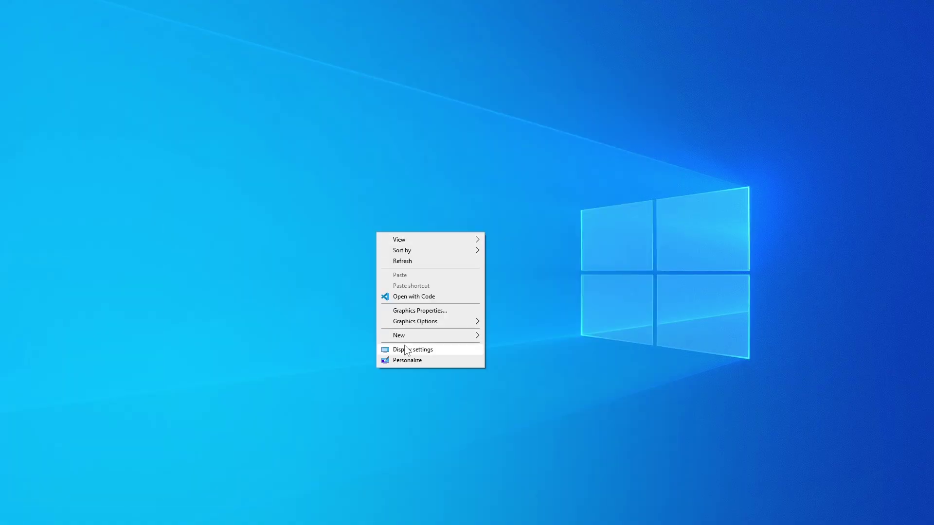
{"action": "left_click", "coordinate": [335, 257]}
{"action": "right_click", "coordinate": [335, 257]}
{"action": "mouse_move", "coordinate": [379, 353]}
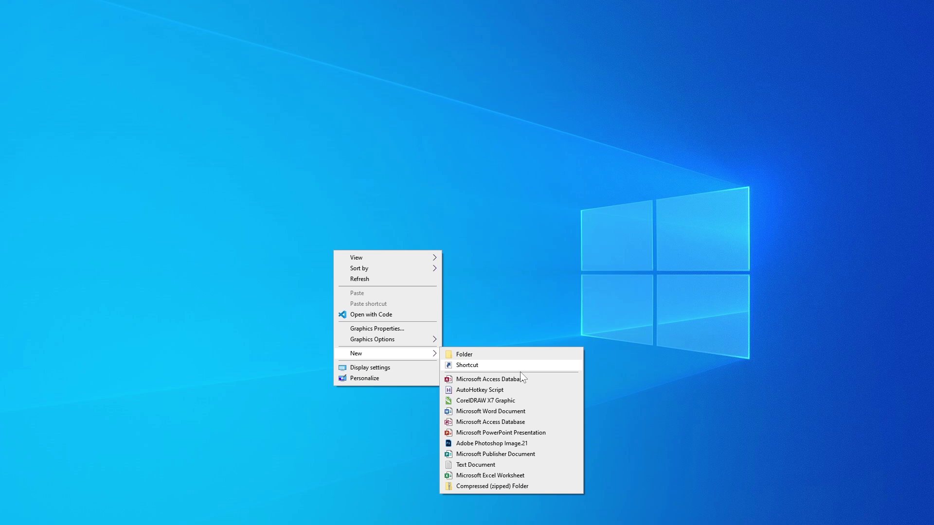
{"action": "left_click", "coordinate": [520, 373]}
{"action": "type", "text": "test MySQL DB"}
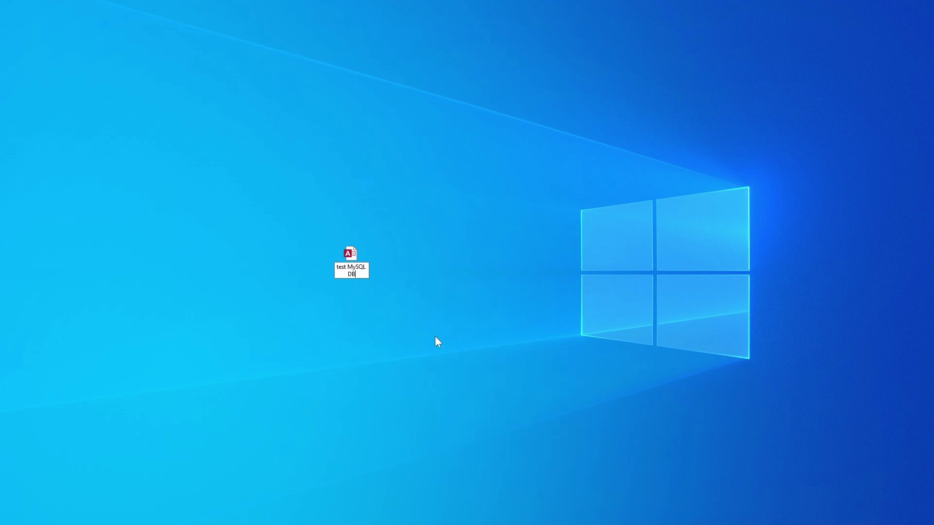
{"action": "key", "text": "Return"}
{"action": "key", "text": "Return"}
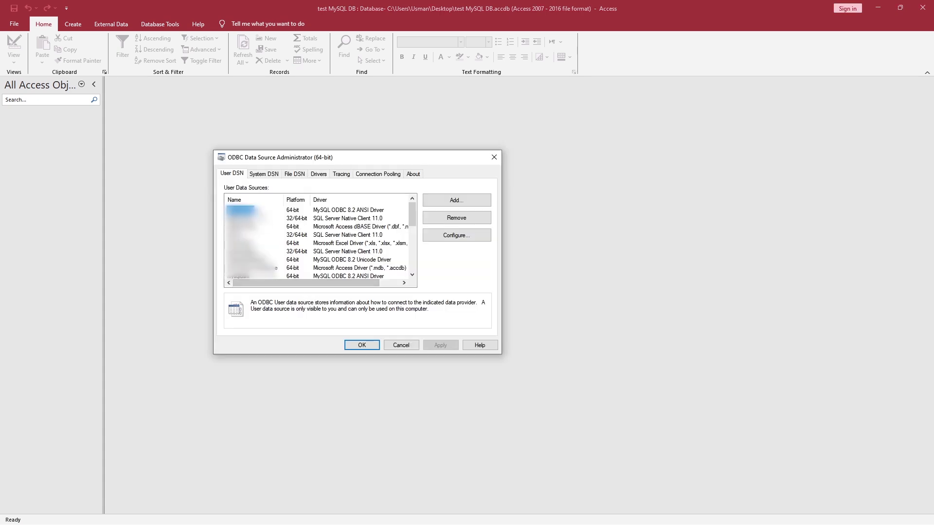
- Add a new User DSN using the MySQL ODBC 8.2 Unicode Driver
{"action": "left_click", "coordinate": [447, 201]}
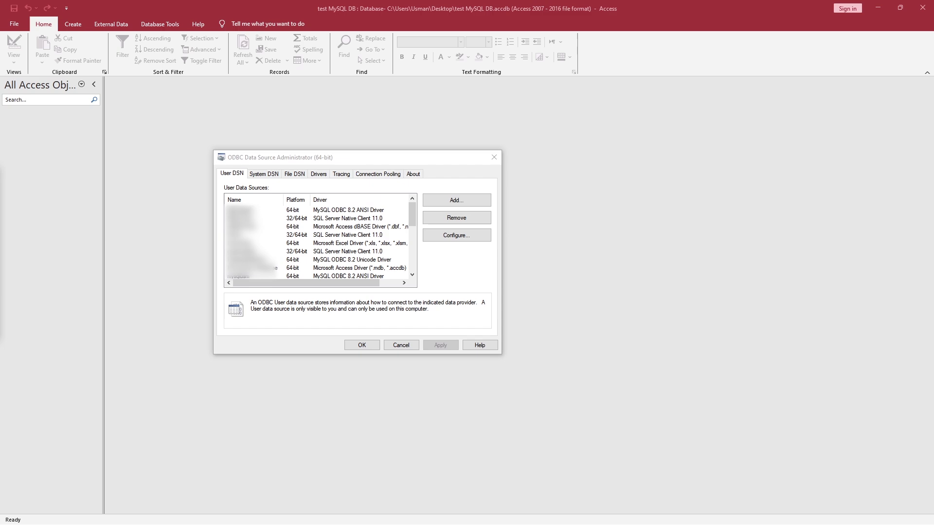
{"action": "left_click_drag", "start_coordinate": [402, 192], "coordinate": [309, 176]}
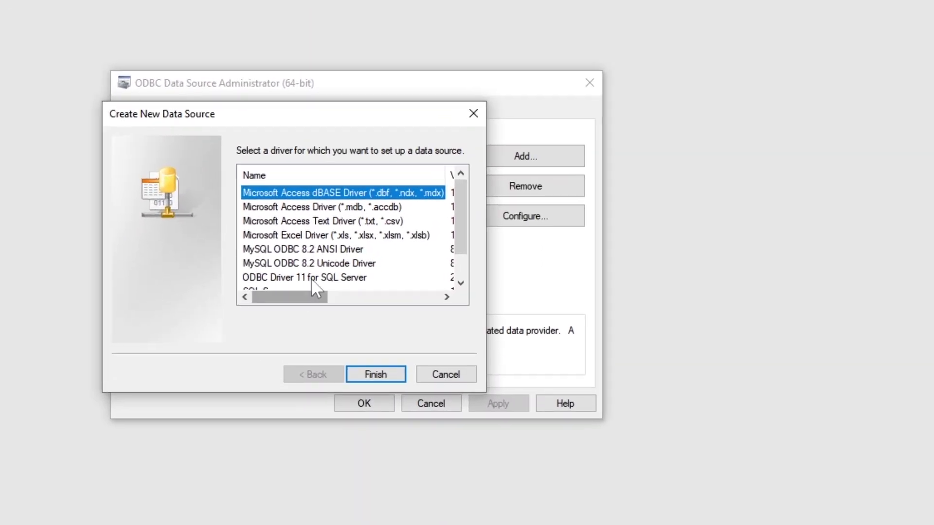
{"action": "left_click", "coordinate": [275, 266]}
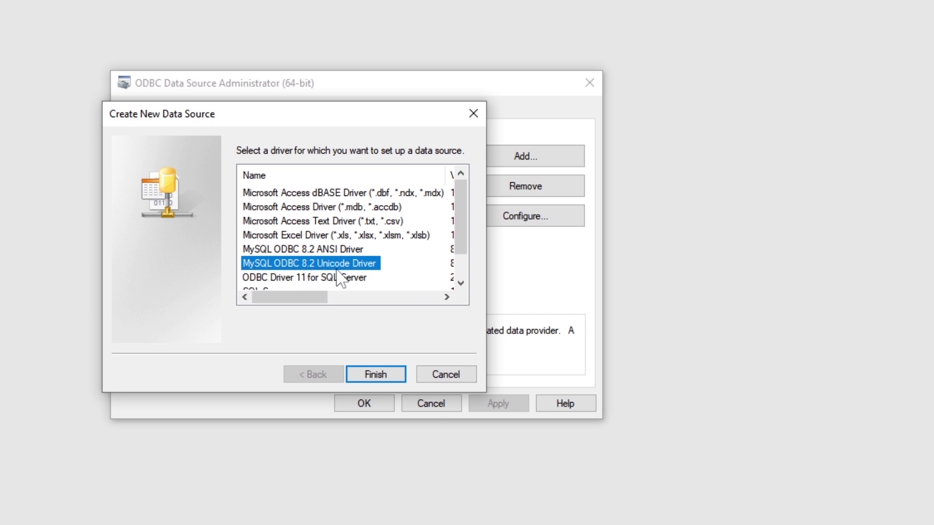
- Name the new MySQL ODBC data source 'Hostinger MySQL Connection'
{"action": "left_click", "coordinate": [386, 375]}
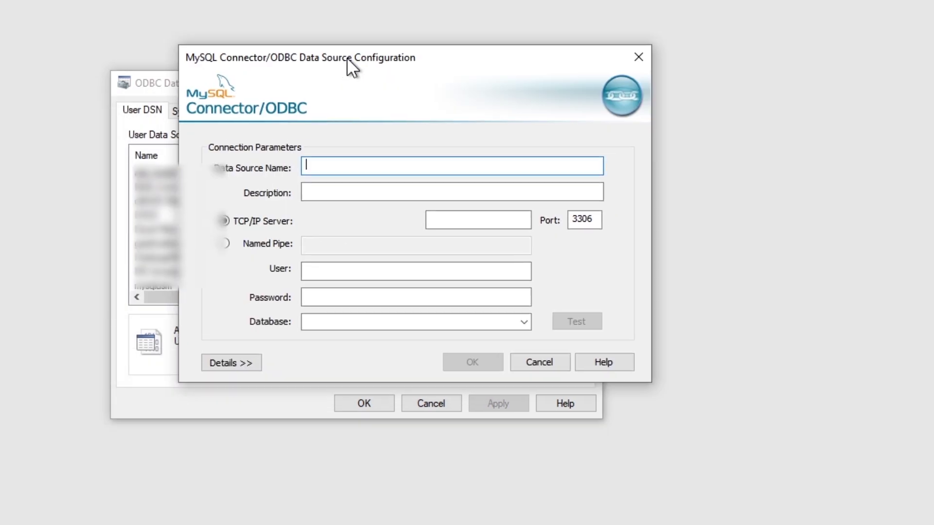
{"action": "left_click_drag", "start_coordinate": [346, 58], "coordinate": [301, 57]}
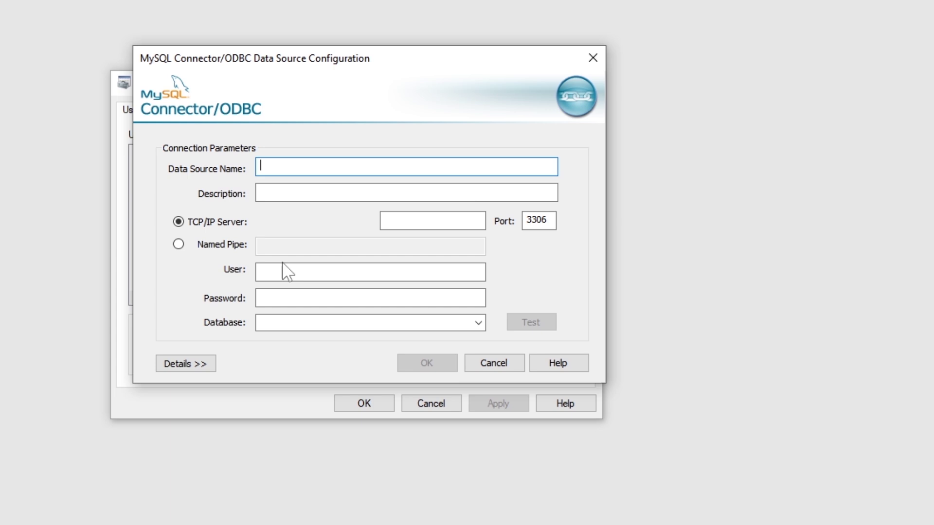
{"action": "type", "text": "Hostinger MySQL Connection"}
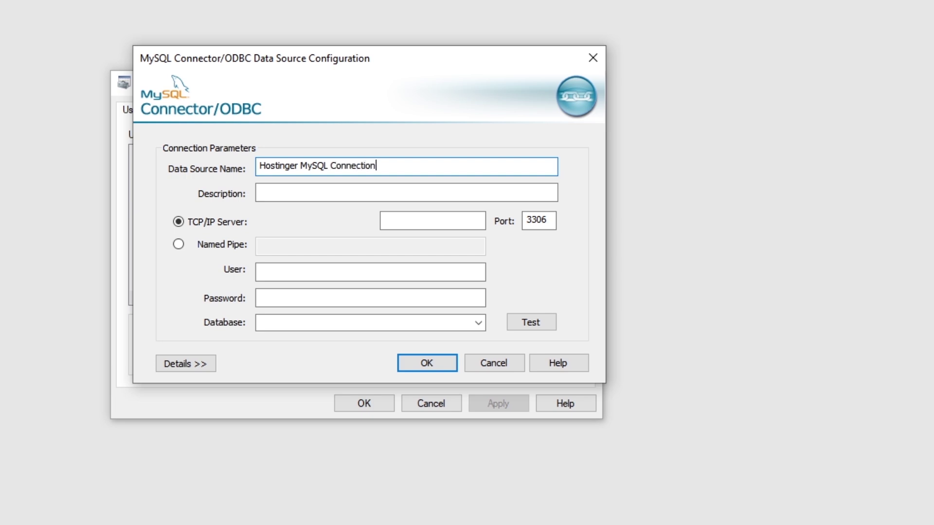
{"action": "left_click_drag", "start_coordinate": [392, 167], "coordinate": [259, 167]}
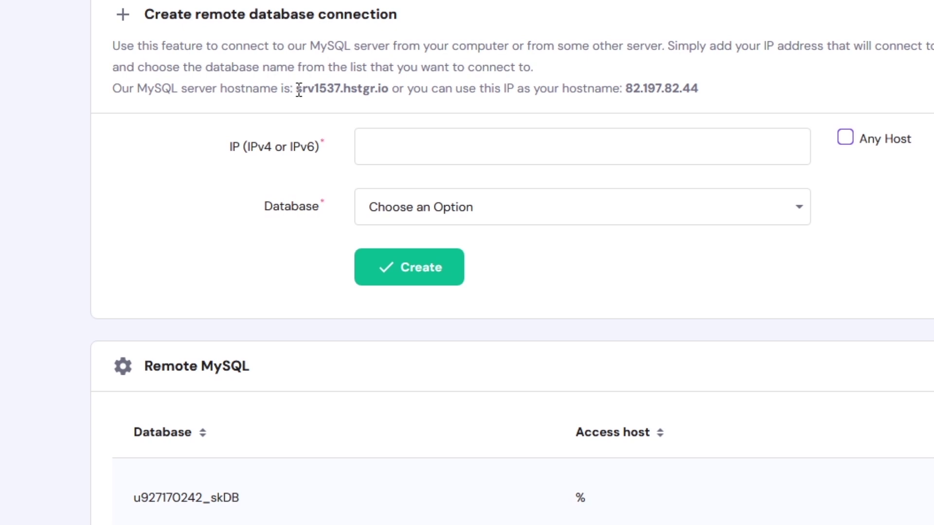
- Copy the server IP 82.197.82.44 from hPanel into the TCP/IP Server field
{"action": "left_click_drag", "start_coordinate": [374, 167], "coordinate": [398, 168]}
{"action": "left_click_drag", "start_coordinate": [342, 90], "coordinate": [392, 93]}
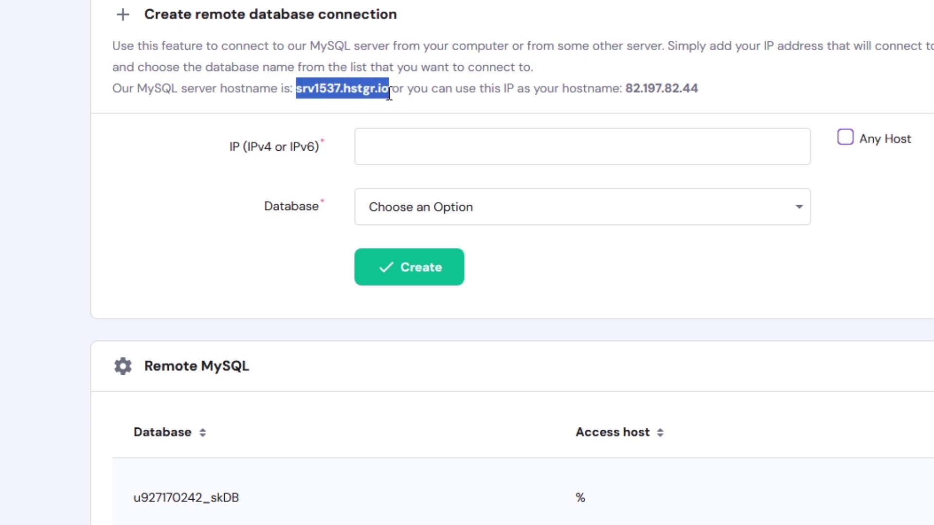
{"action": "left_click_drag", "start_coordinate": [624, 88], "coordinate": [699, 92]}
{"action": "key", "text": "ctrl+c"}
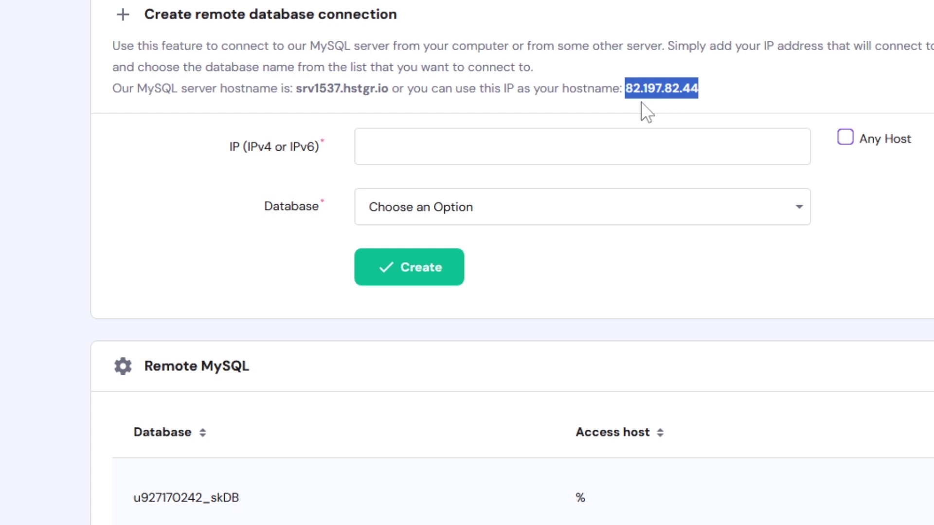
{"action": "key", "text": "alt+Tab"}
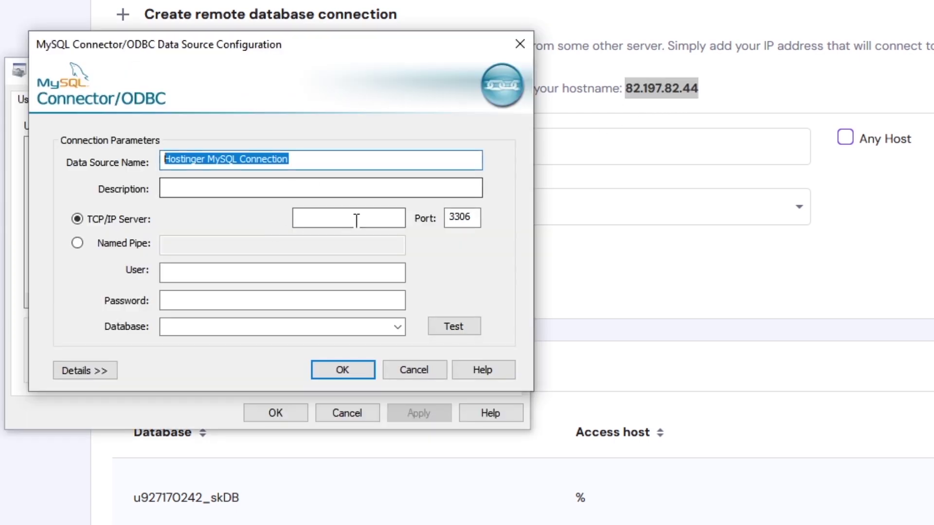
{"action": "left_click", "coordinate": [356, 220]}
{"action": "key", "text": "ctrl+v"}
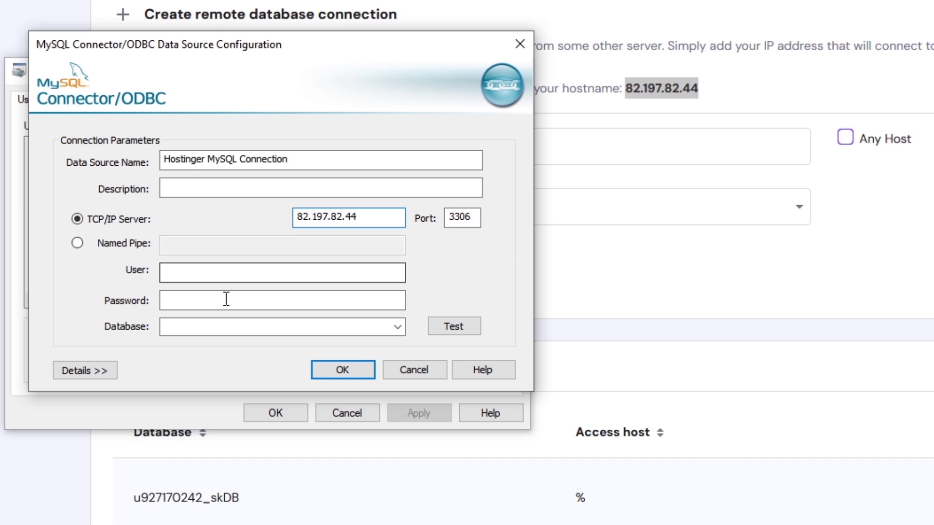
{"action": "left_click", "coordinate": [214, 273]}
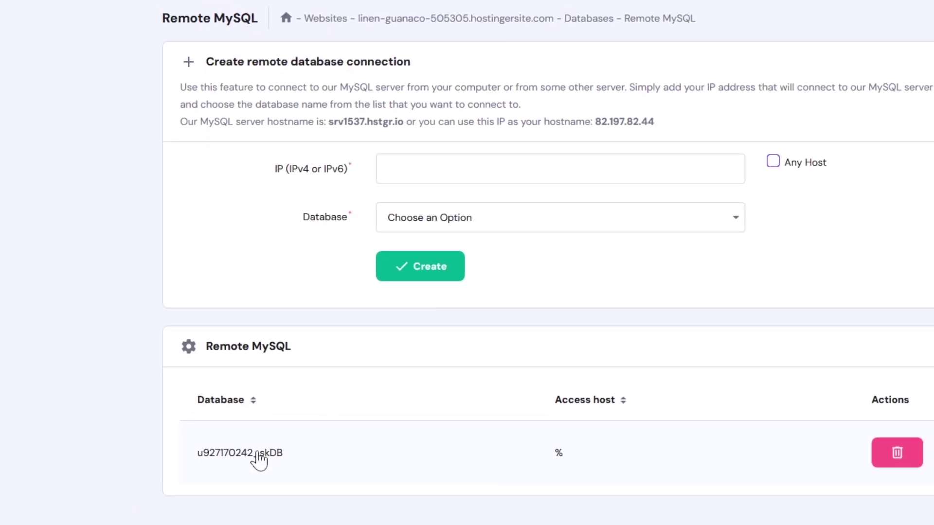
- Copy the database user name from hPanel into the User field and enter the password
{"action": "left_click", "coordinate": [260, 457]}
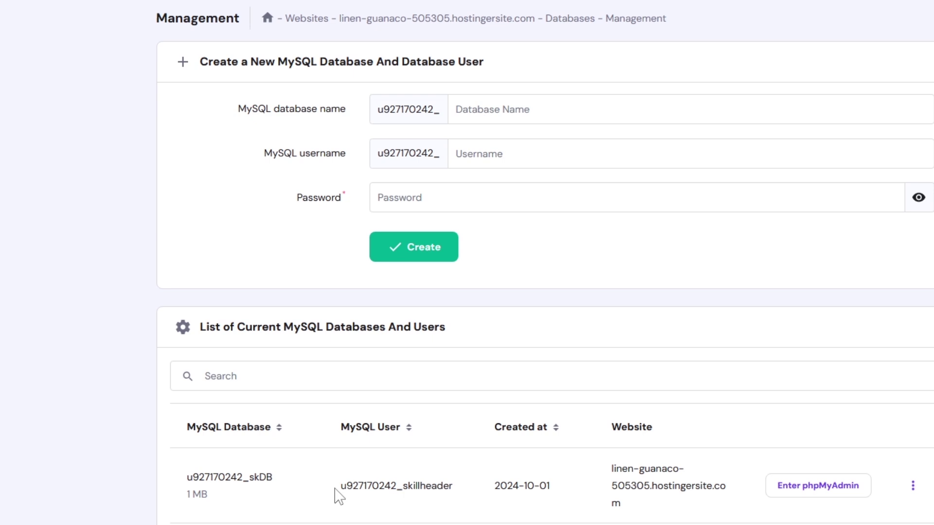
{"action": "left_click_drag", "start_coordinate": [339, 486], "coordinate": [453, 494]}
{"action": "key", "text": "ctrl+c"}
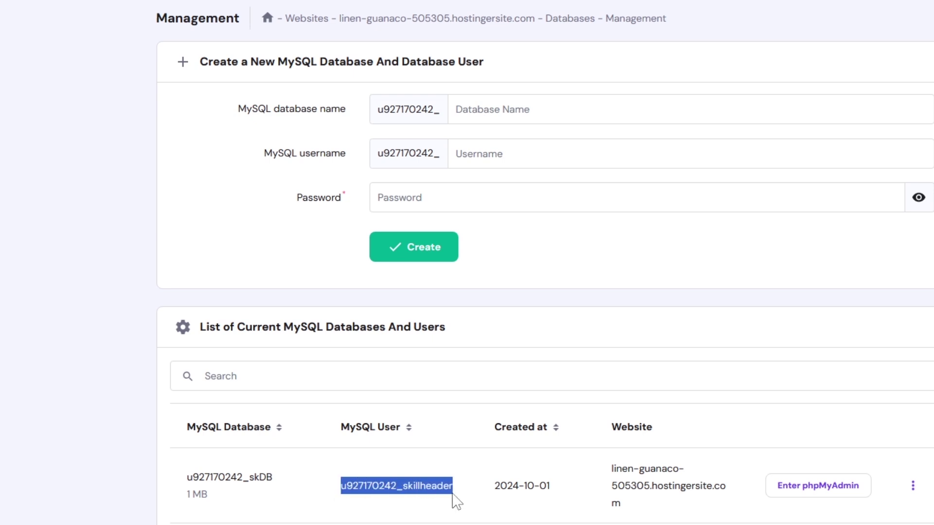
{"action": "key", "text": "alt+Tab"}
{"action": "left_click", "coordinate": [258, 269]}
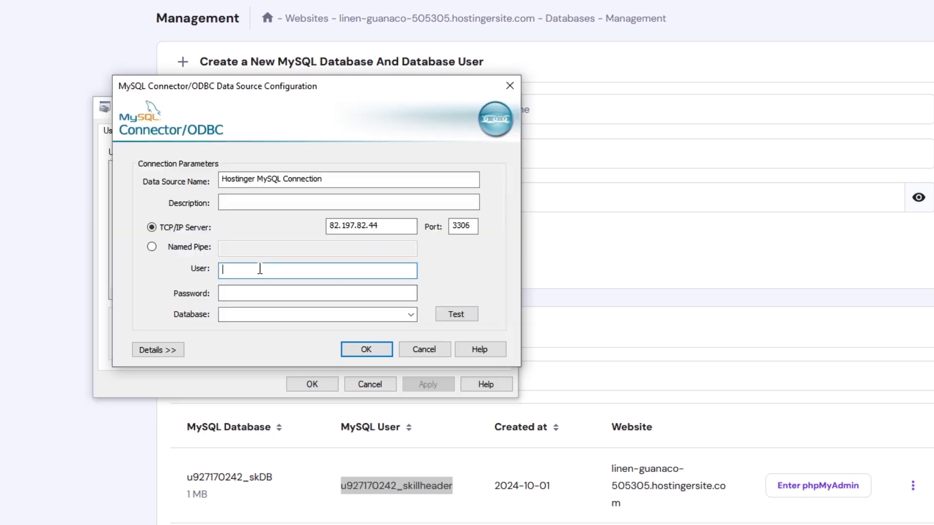
{"action": "key", "text": "ctrl+v"}
{"action": "left_click", "coordinate": [262, 296]}
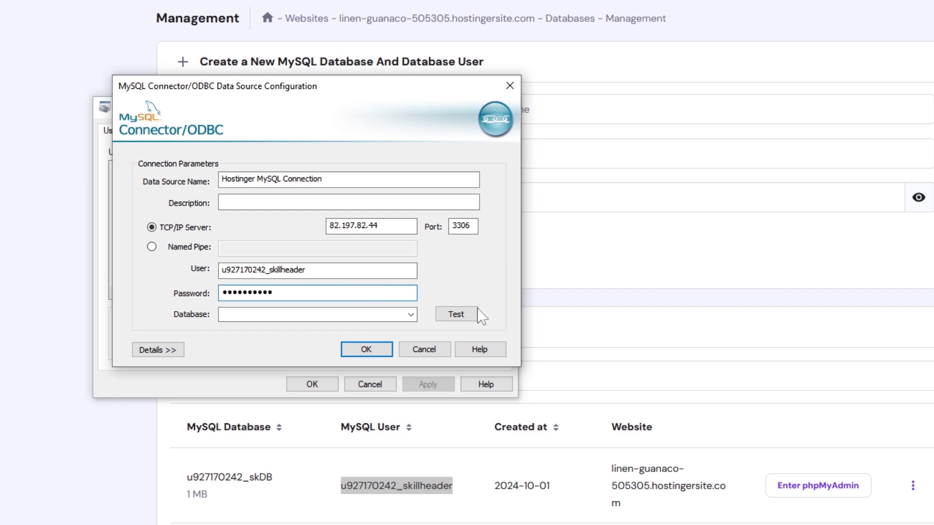
- Test the connection successfully, select the skDB database, and save the data source
{"action": "left_click", "coordinate": [464, 316]}
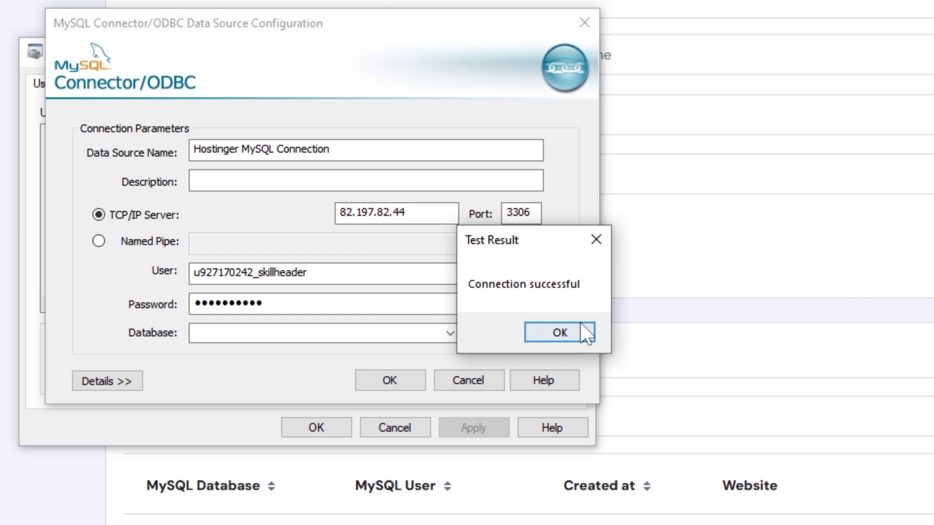
{"action": "left_click", "coordinate": [581, 326]}
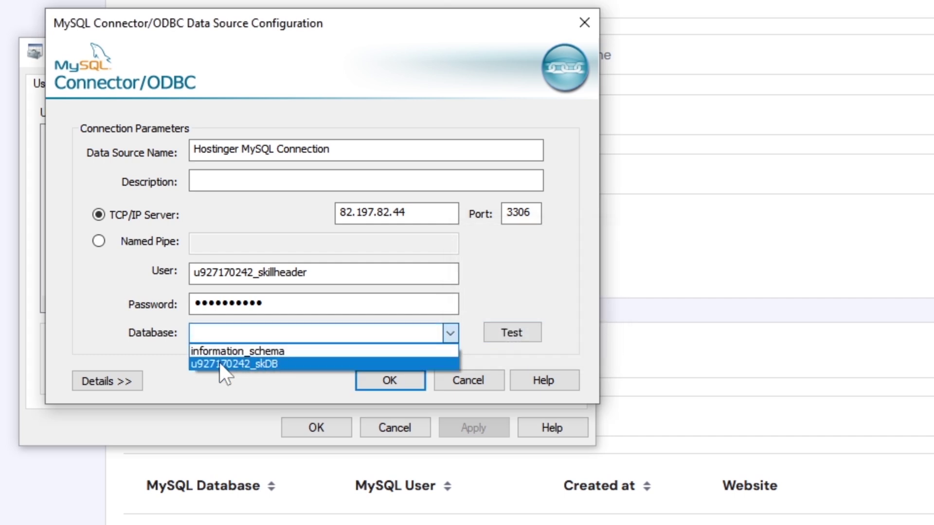
{"action": "left_click", "coordinate": [276, 364]}
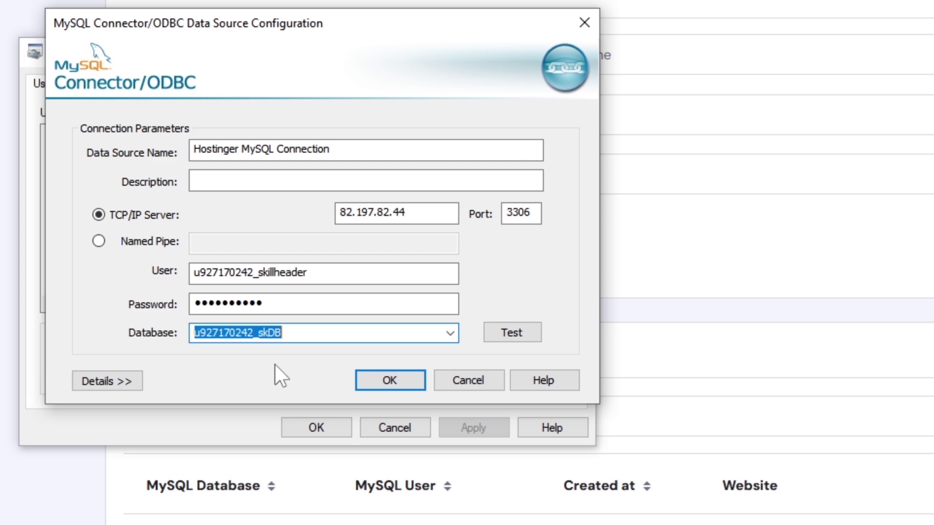
{"action": "left_click", "coordinate": [390, 381]}
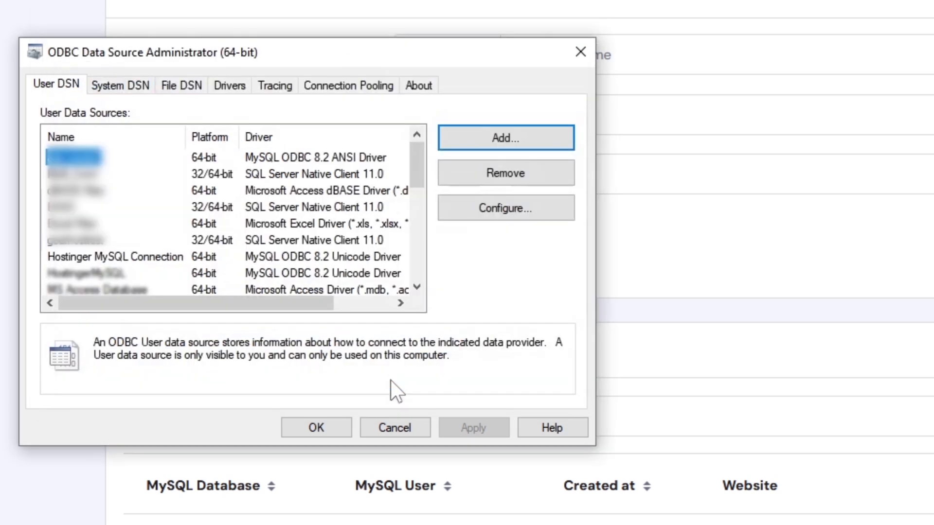
- Start linking an ODBC database in Access using the Hostinger MySQL Connection data source
{"action": "left_click", "coordinate": [321, 422]}
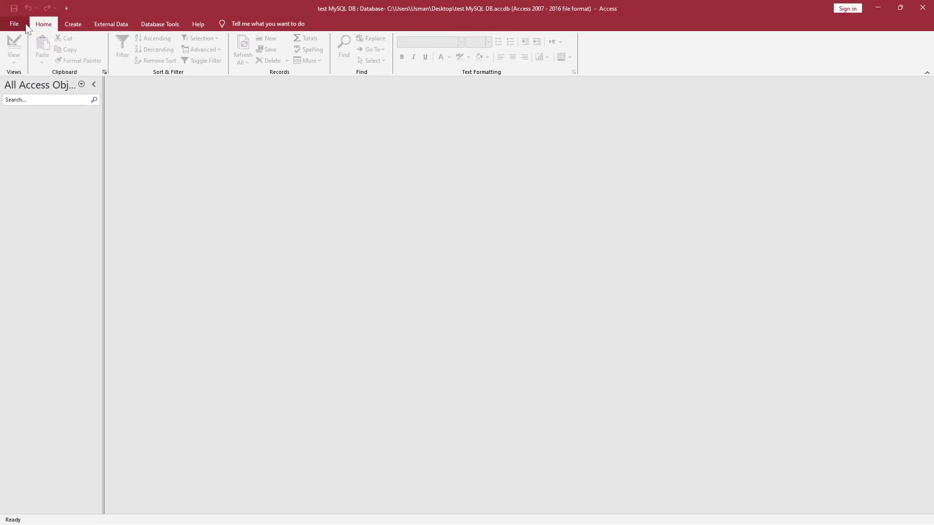
{"action": "left_click", "coordinate": [73, 25]}
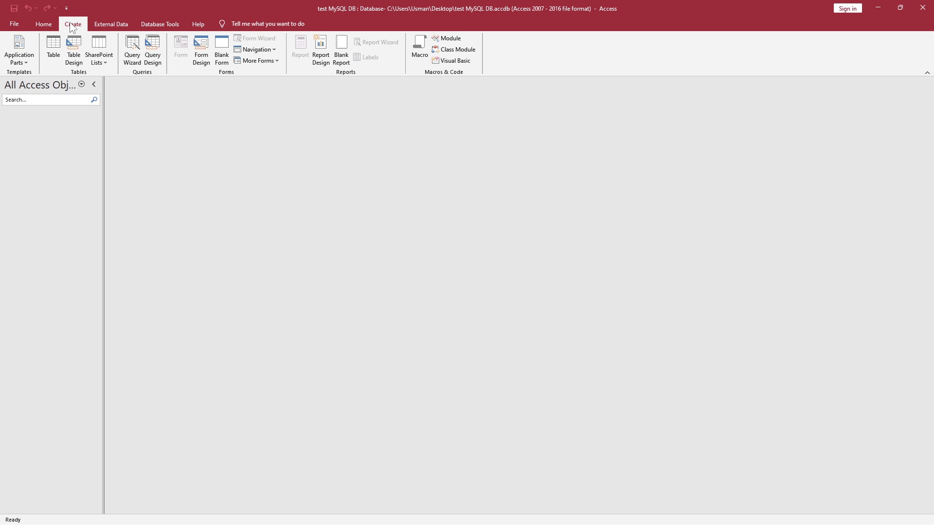
{"action": "left_click", "coordinate": [111, 24]}
{"action": "left_click", "coordinate": [17, 49]}
{"action": "mouse_move", "coordinate": [58, 134]}
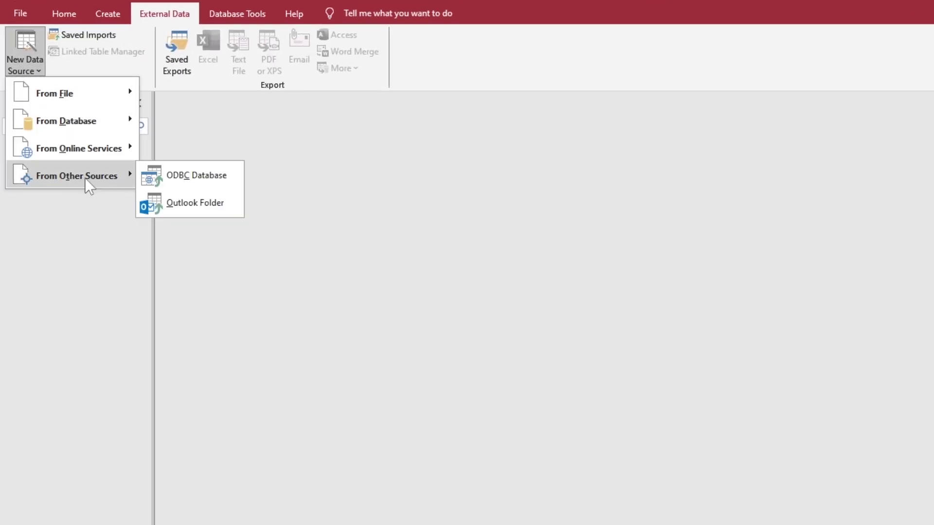
{"action": "left_click", "coordinate": [189, 179]}
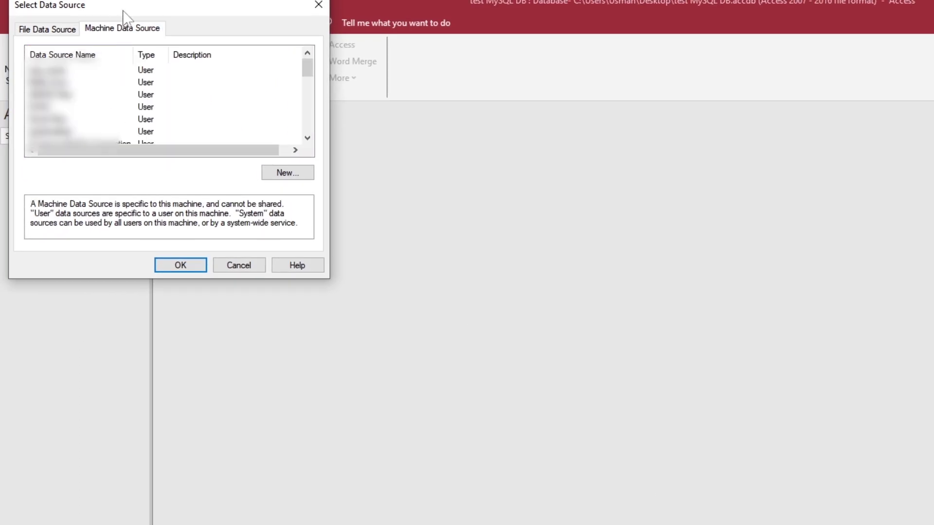
{"action": "left_click_drag", "start_coordinate": [122, 16], "coordinate": [220, 159]}
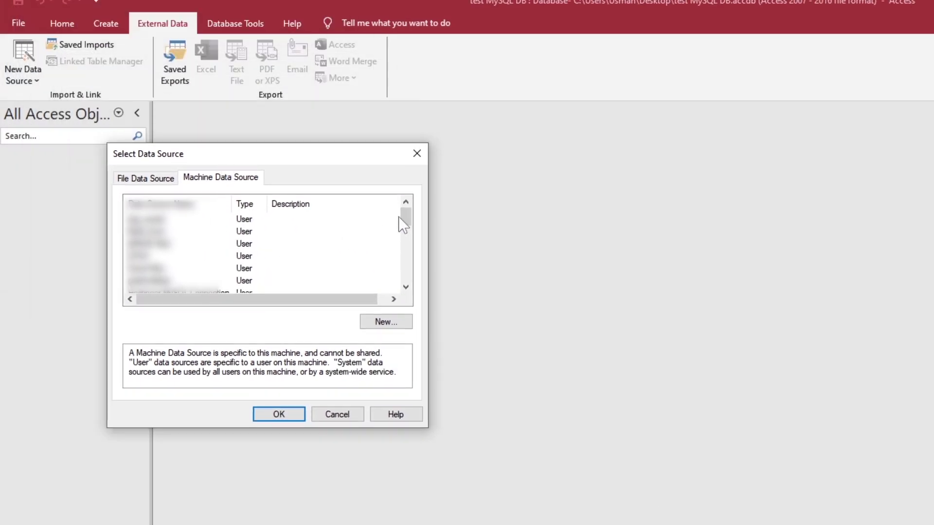
{"action": "left_click_drag", "start_coordinate": [398, 217], "coordinate": [408, 233]}
{"action": "left_click", "coordinate": [159, 257]}
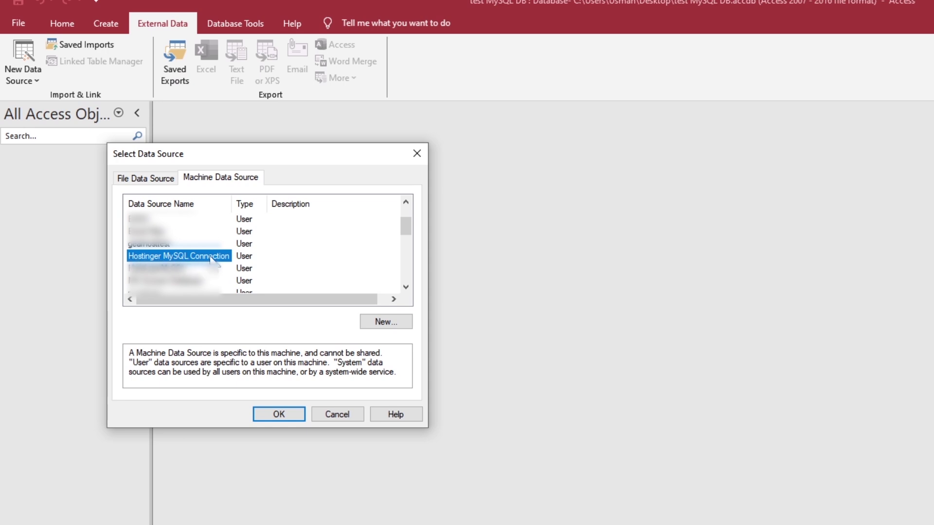
{"action": "left_click", "coordinate": [279, 414]}
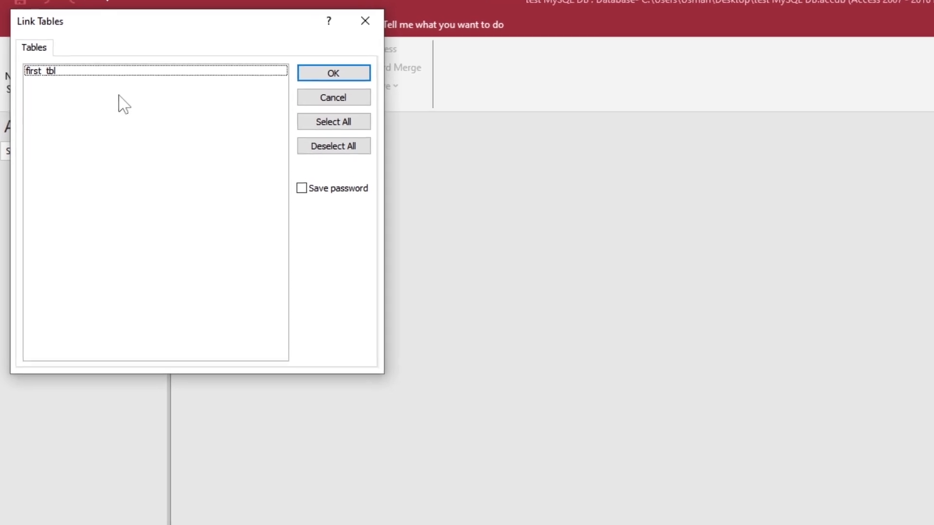
- Link first_tbl with its password saved, accepting the password warning
{"action": "left_click", "coordinate": [42, 71]}
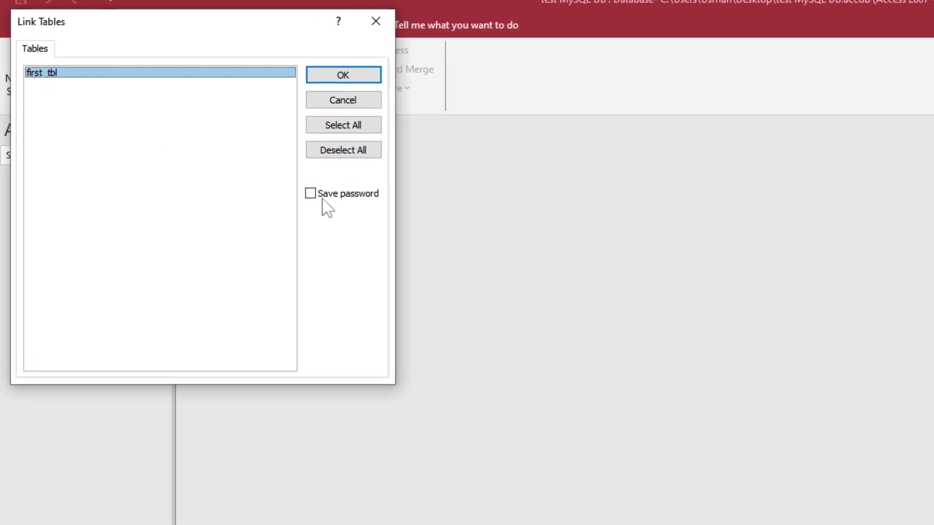
{"action": "left_click", "coordinate": [332, 196]}
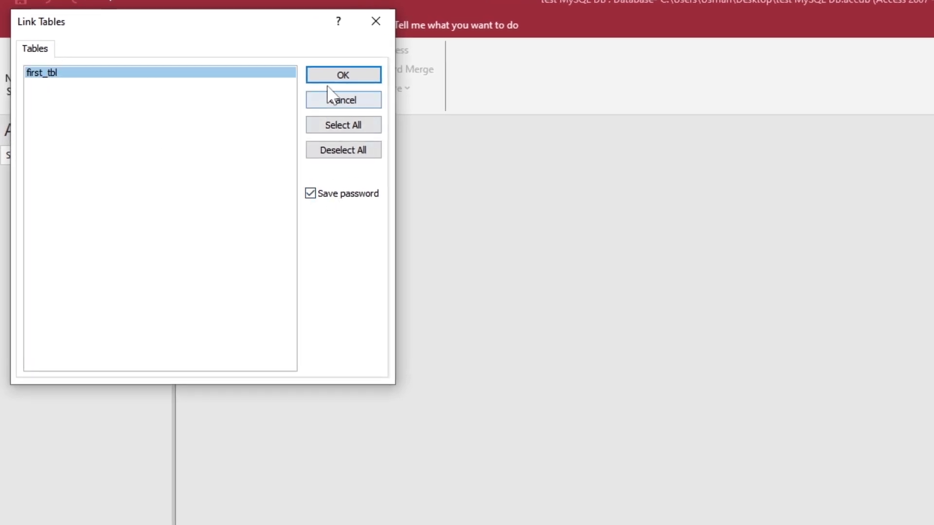
{"action": "left_click", "coordinate": [341, 78]}
{"action": "left_click", "coordinate": [700, 493]}
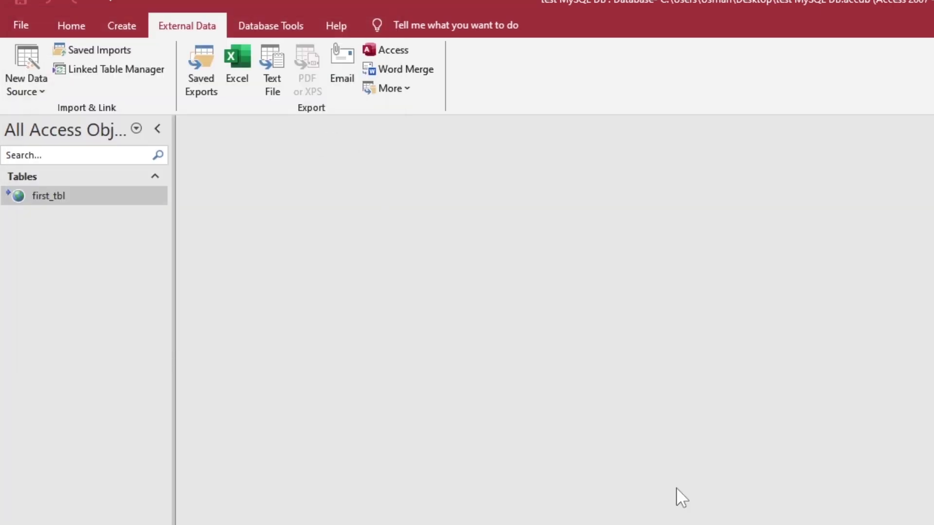
- Open first_tbl and widen its detail column to show the full text
{"action": "double_click", "coordinate": [54, 191]}
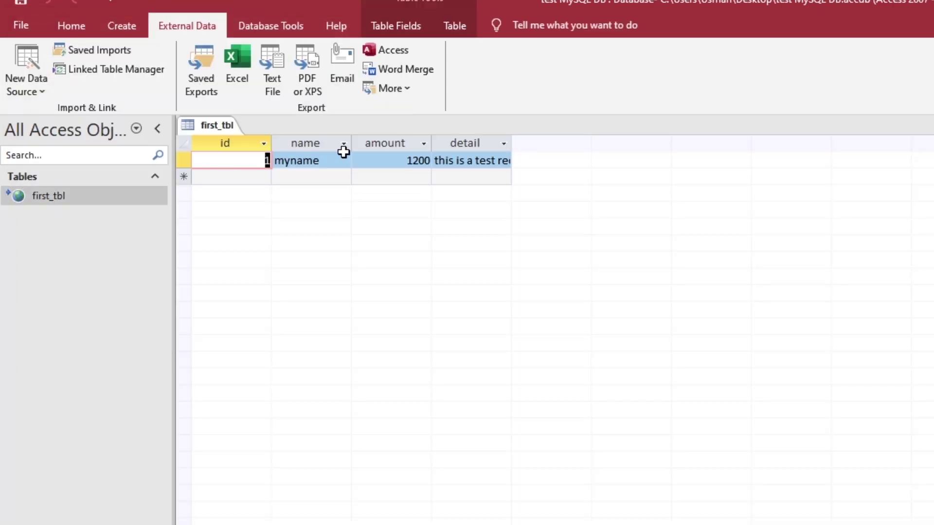
{"action": "left_click_drag", "start_coordinate": [319, 161], "coordinate": [266, 160]}
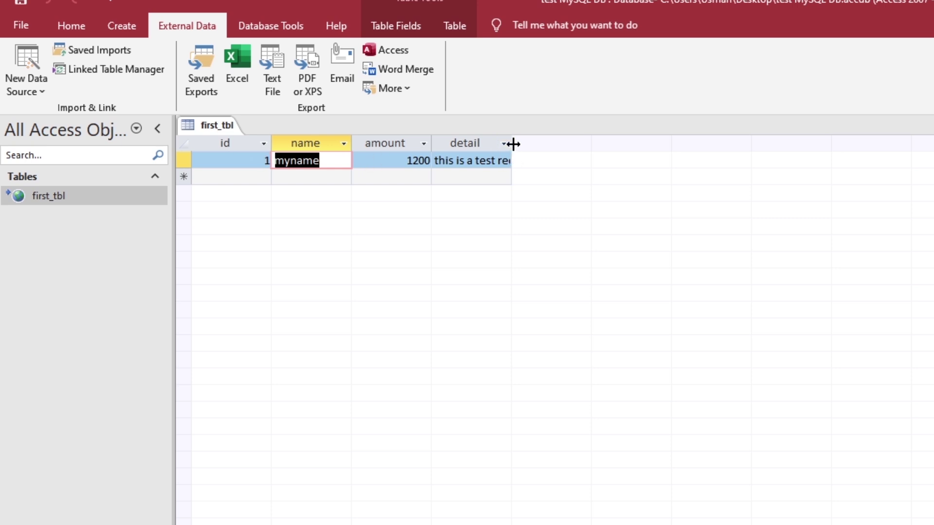
{"action": "left_click_drag", "start_coordinate": [513, 144], "coordinate": [618, 143]}
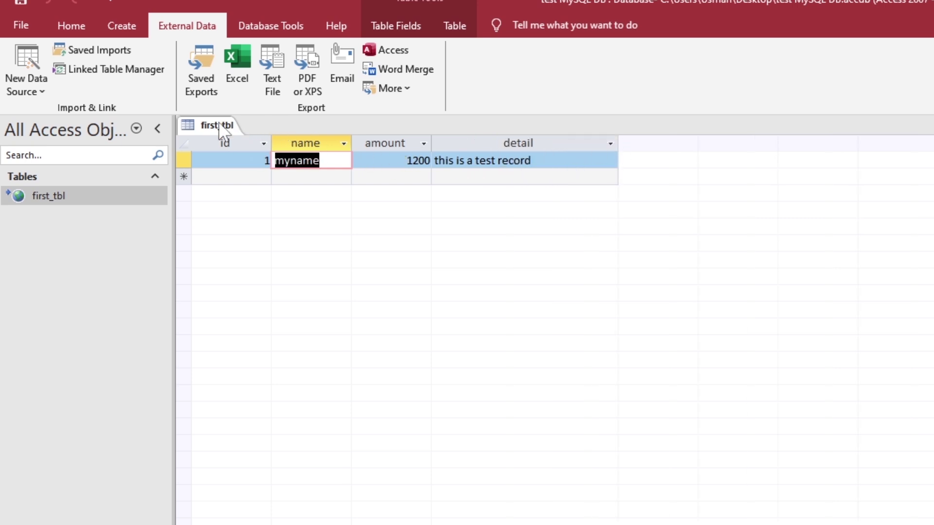
- Add the record 'thesecondname', amount 200, detail 'this is second record', then close the table
{"action": "left_click", "coordinate": [299, 177]}
{"action": "type", "text": "the"}
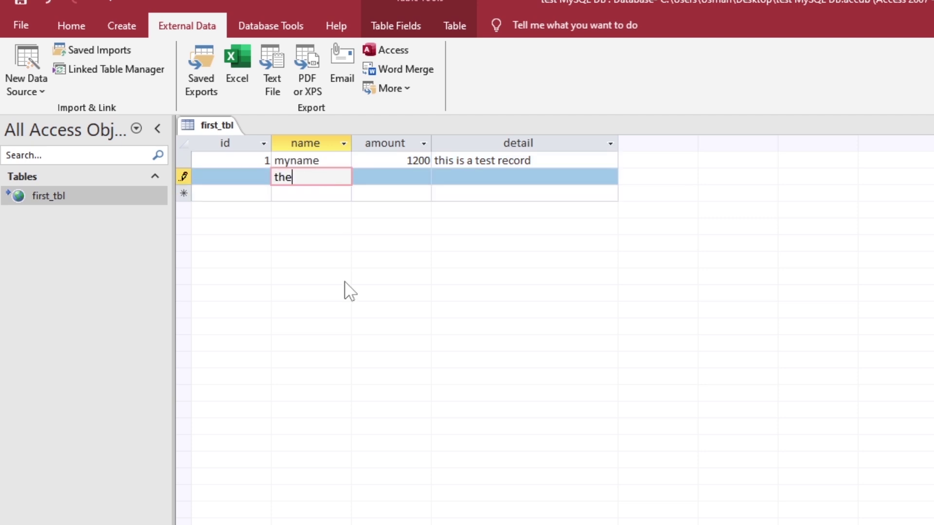
{"action": "type", "text": "secondname"}
{"action": "key", "text": "Tab"}
{"action": "type", "text": "200"}
{"action": "key", "text": "Tab"}
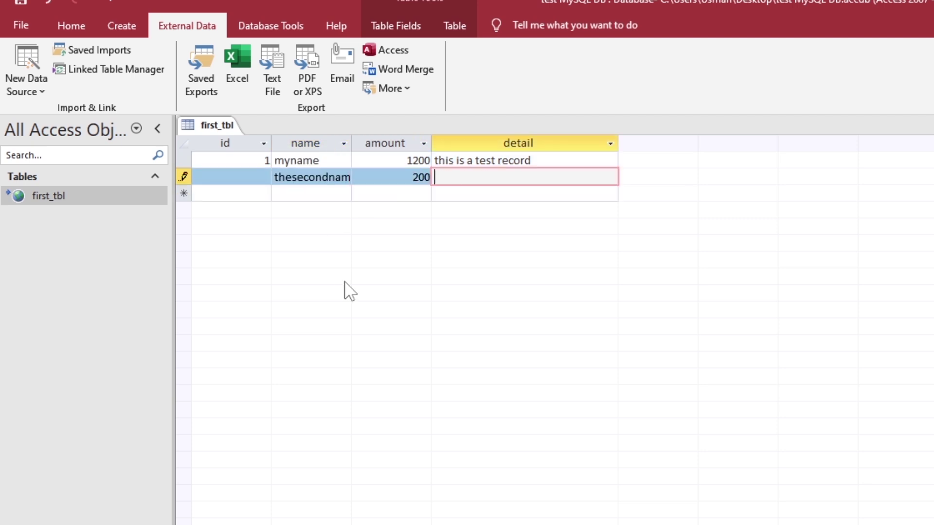
{"action": "type", "text": "this is second record"}
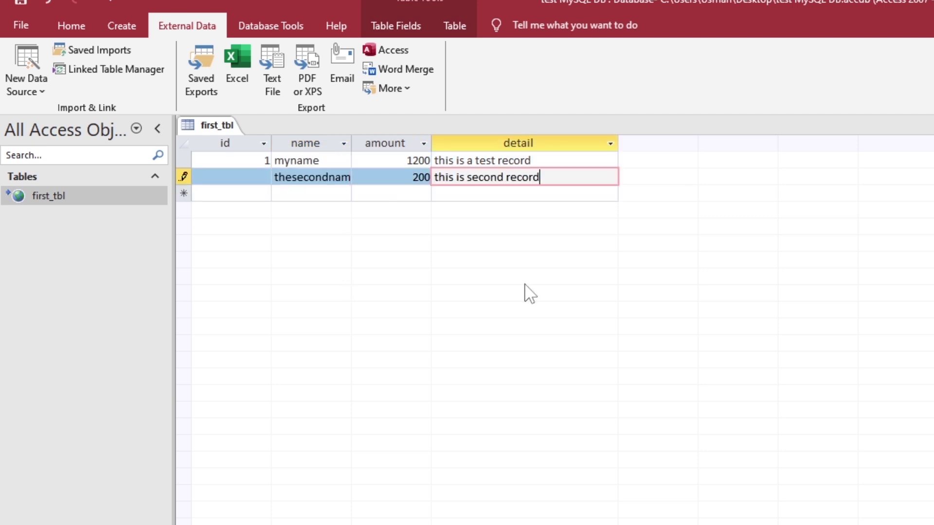
{"action": "key", "text": "Left"}
{"action": "key", "text": "Left"}
{"action": "key", "text": "Left"}
{"action": "key", "text": "Left"}
{"action": "key", "text": "Left"}
{"action": "key", "text": "Left"}
{"action": "key", "text": "Left"}
{"action": "key", "text": "Tab"}
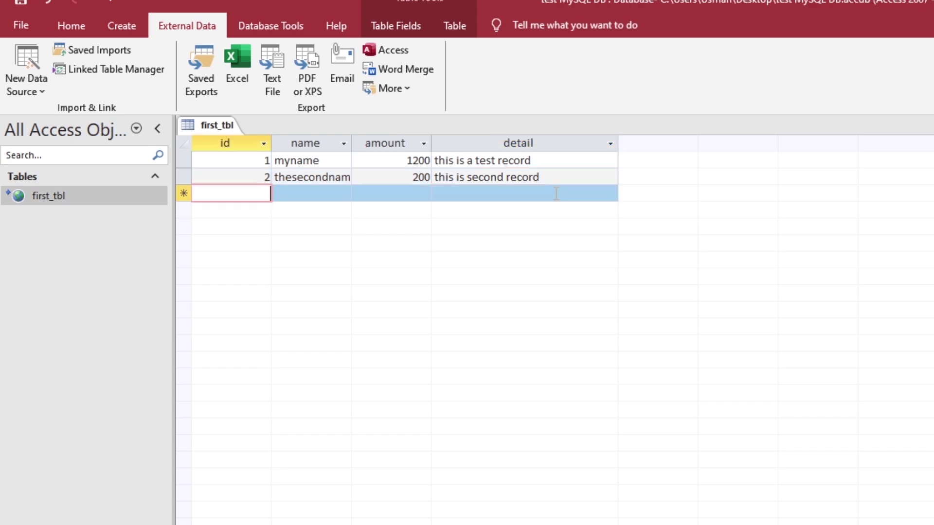
{"action": "right_click", "coordinate": [225, 131]}
{"action": "left_click", "coordinate": [246, 150]}
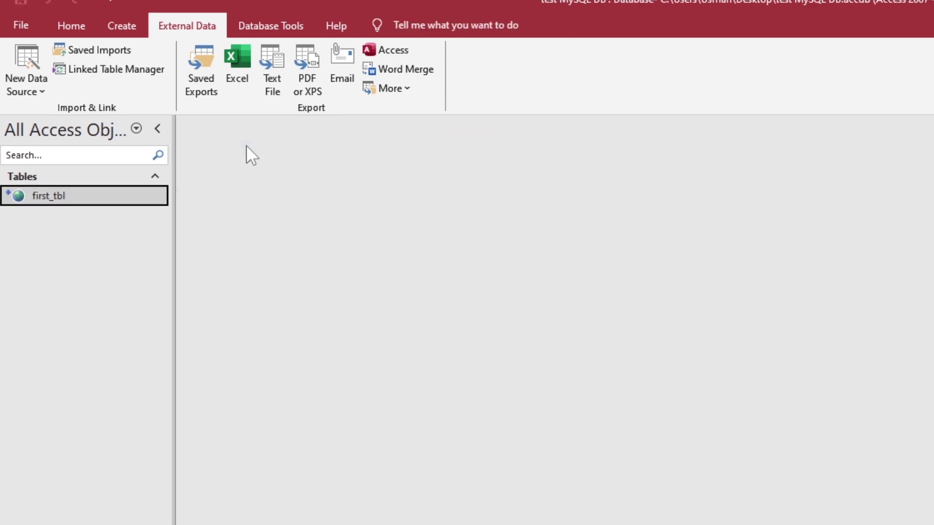
- Start a blank design-view form with a Name text box and label, then duplicate it
{"action": "left_click", "coordinate": [121, 26]}
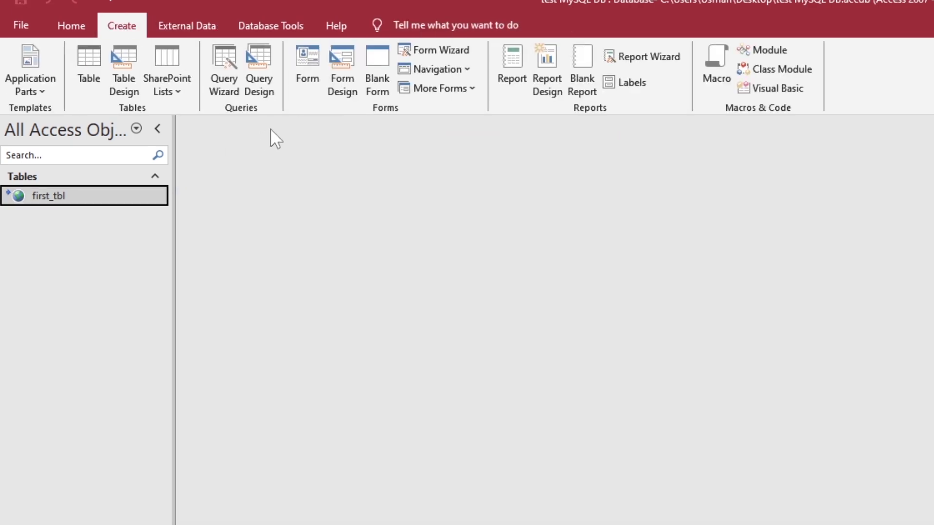
{"action": "left_click", "coordinate": [342, 78]}
{"action": "left_click", "coordinate": [217, 67]}
{"action": "left_click", "coordinate": [307, 245]}
{"action": "left_click_drag", "start_coordinate": [308, 250], "coordinate": [484, 273]}
{"action": "double_click", "coordinate": [484, 273]}
{"action": "type", "text": "N"}
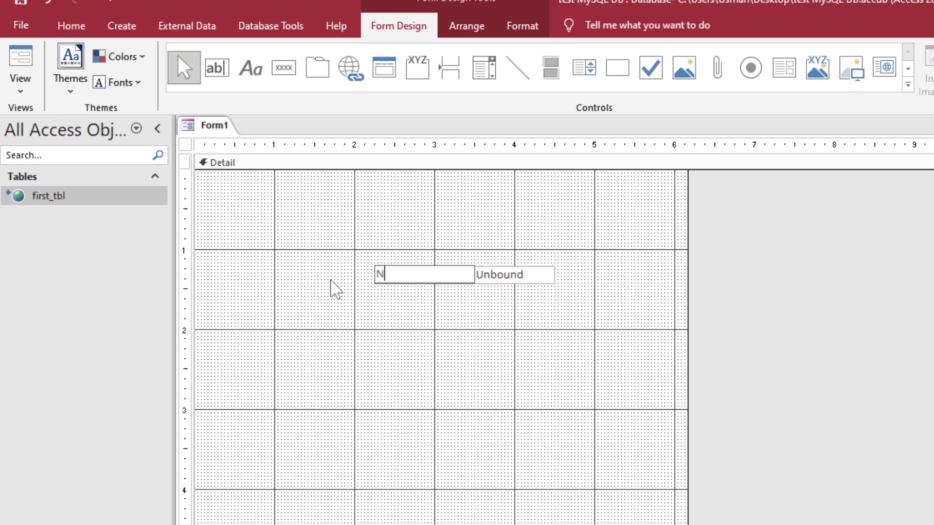
{"action": "type", "text": "ame"}
{"action": "left_click", "coordinate": [555, 276]}
{"action": "left_click_drag", "start_coordinate": [555, 276], "coordinate": [627, 274]}
{"action": "key", "text": "ctrl+c"}
{"action": "key", "text": "ctrl+v"}
{"action": "key", "text": "ctrl+v"}
- Label the copied fields 'amount' and 'Details' and make the Details box taller
{"action": "double_click", "coordinate": [459, 298]}
{"action": "type", "text": "a"}
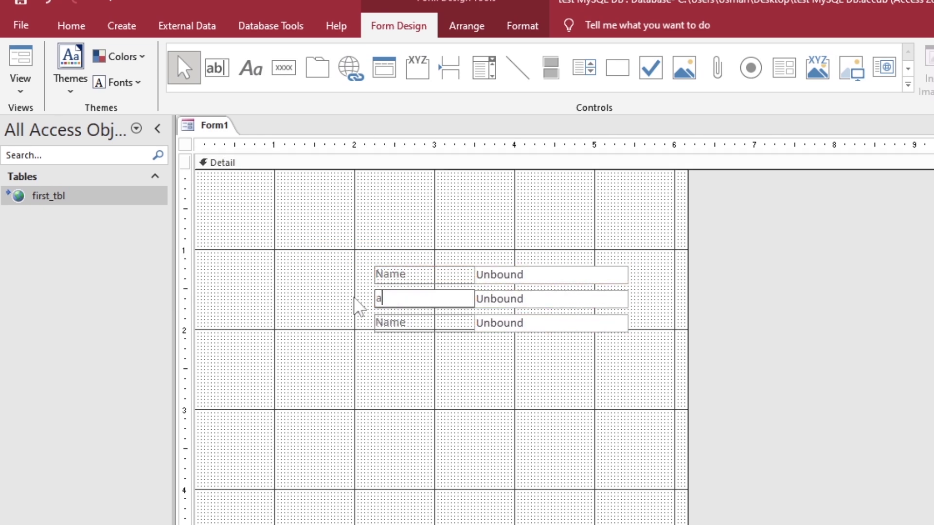
{"action": "type", "text": "mount"}
{"action": "left_click", "coordinate": [389, 323]}
{"action": "type", "text": "Details"}
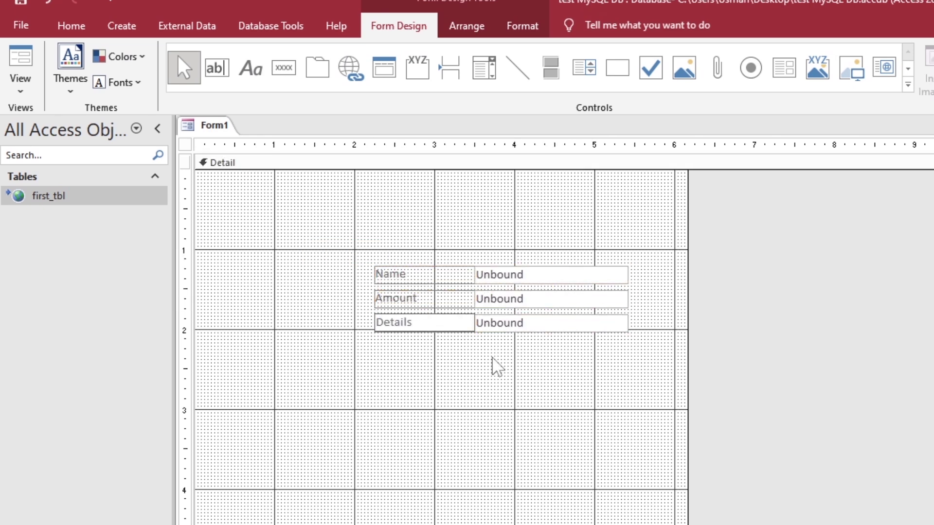
{"action": "left_click", "coordinate": [549, 324]}
{"action": "left_click_drag", "start_coordinate": [550, 333], "coordinate": [548, 379]}
- Add a command button captioned SUBMIT below the Details box
{"action": "left_click", "coordinate": [500, 438]}
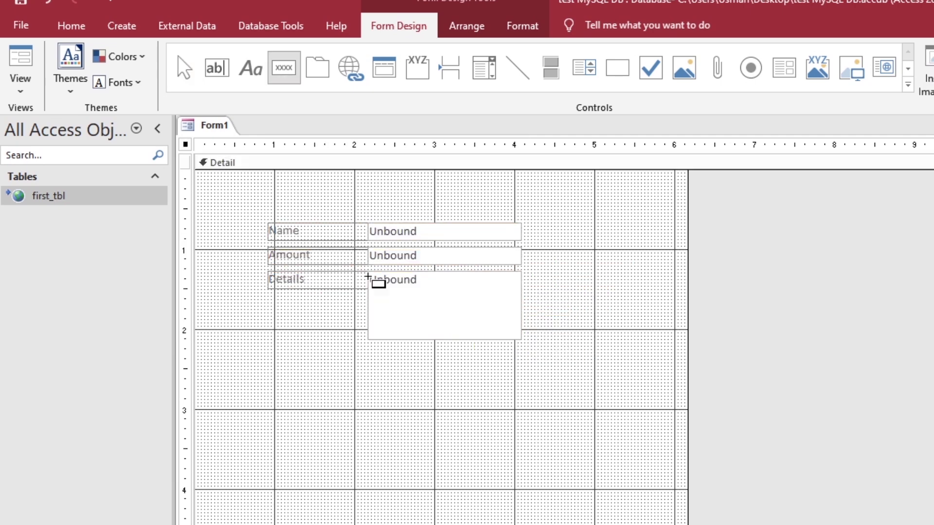
{"action": "left_click_drag", "start_coordinate": [429, 371], "coordinate": [520, 395]}
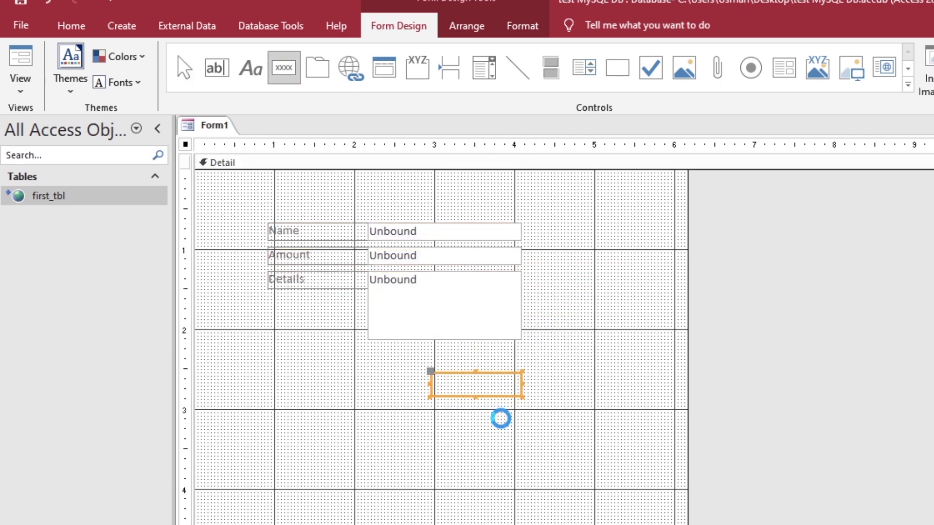
{"action": "type", "text": "SUBMIT"}
{"action": "left_click", "coordinate": [493, 447]}
- Name the Name text box txt_name in the Property Sheet
{"action": "double_click", "coordinate": [466, 231]}
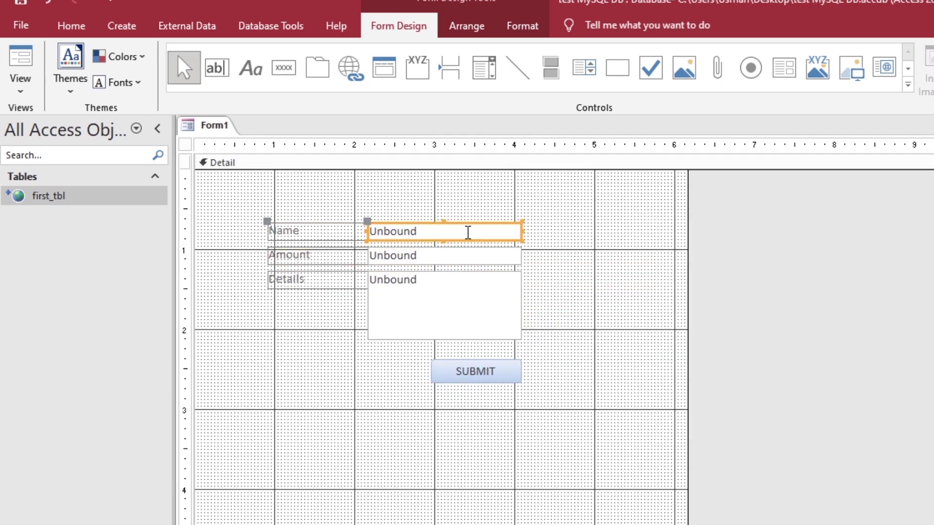
{"action": "left_click", "coordinate": [674, 277]}
{"action": "type", "text": "txt_name"}
{"action": "key", "text": "Return"}
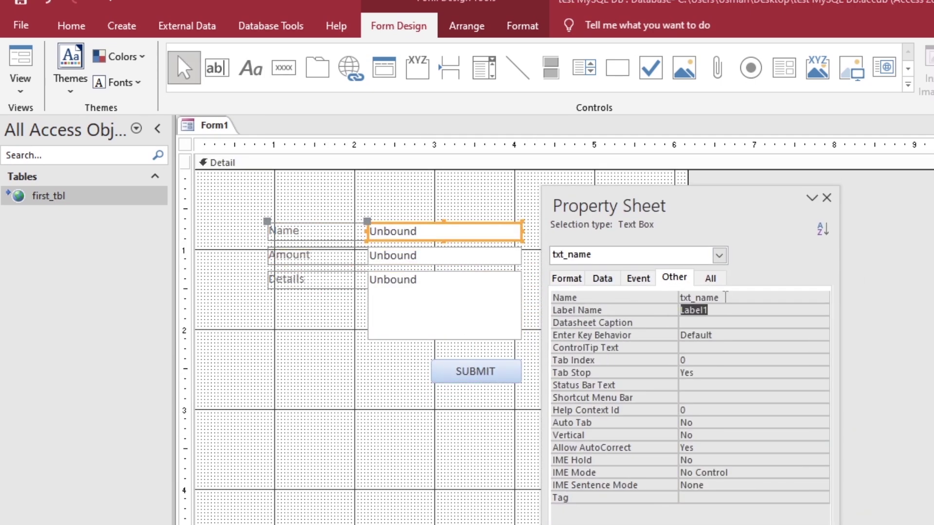
{"action": "left_click", "coordinate": [442, 255]}
{"action": "type", "text": "txt_"}
- Name the Details box txt_detail and the SUBMIT button cmd_submit
{"action": "left_click", "coordinate": [442, 304]}
{"action": "left_click", "coordinate": [646, 298]}
{"action": "type", "text": "txt_detail"}
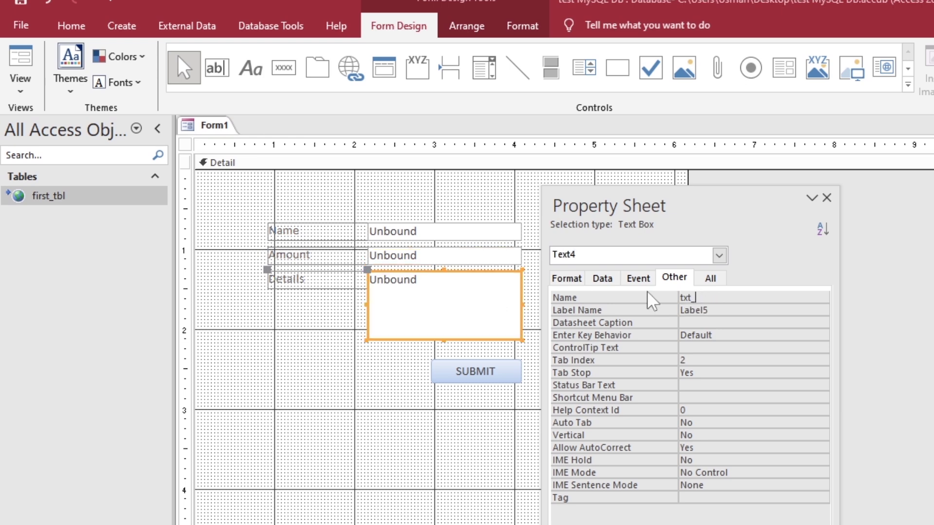
{"action": "key", "text": "Return"}
{"action": "left_click", "coordinate": [475, 371]}
{"action": "left_click", "coordinate": [660, 297]}
{"action": "type", "text": "cmd_submit"}
{"action": "key", "text": "Return"}
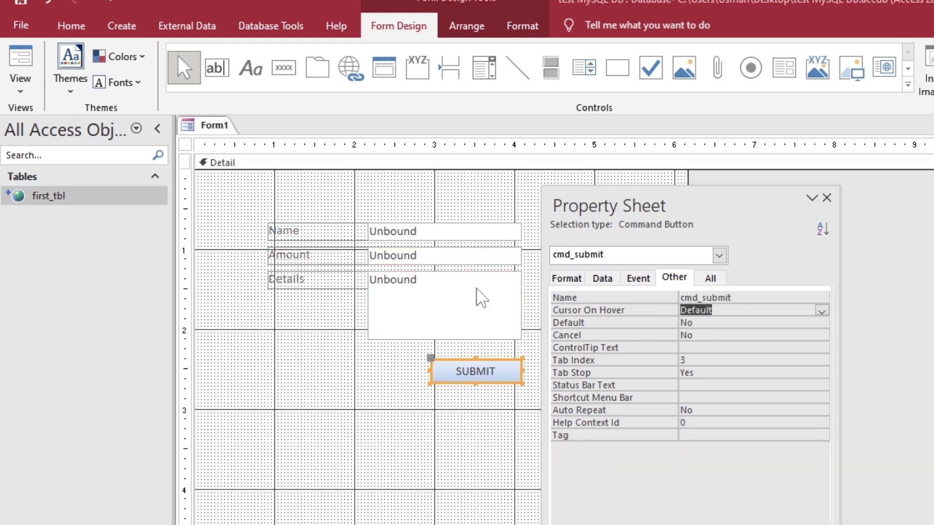
- Create the SUBMIT button's On Click event procedure with the Code Builder
{"action": "left_click", "coordinate": [638, 278]}
{"action": "left_click", "coordinate": [822, 298]}
{"action": "left_click", "coordinate": [762, 265]}
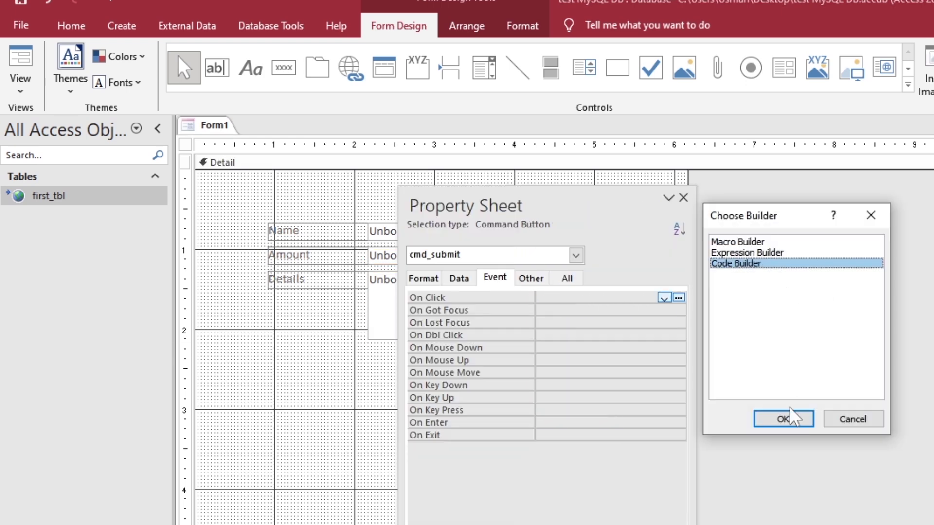
{"action": "left_click", "coordinate": [788, 418]}
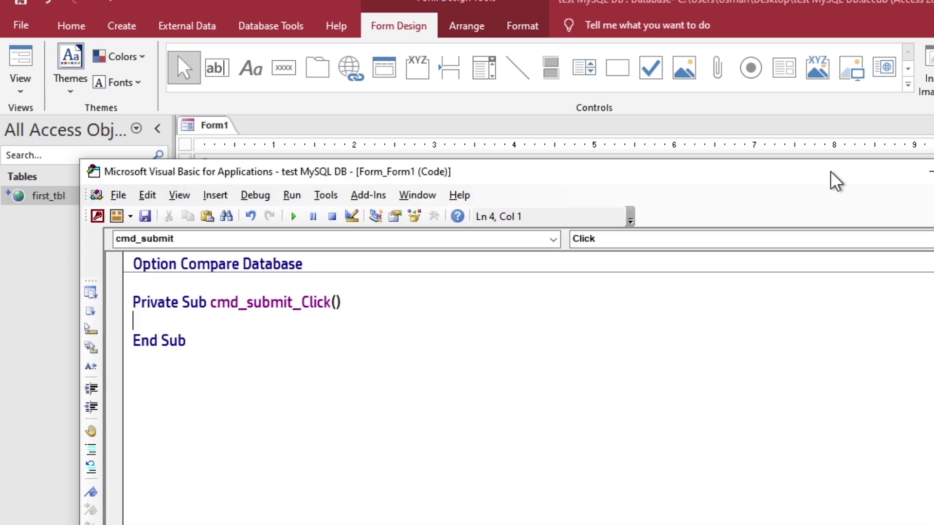
{"action": "left_click_drag", "start_coordinate": [829, 171], "coordinate": [933, 103]}
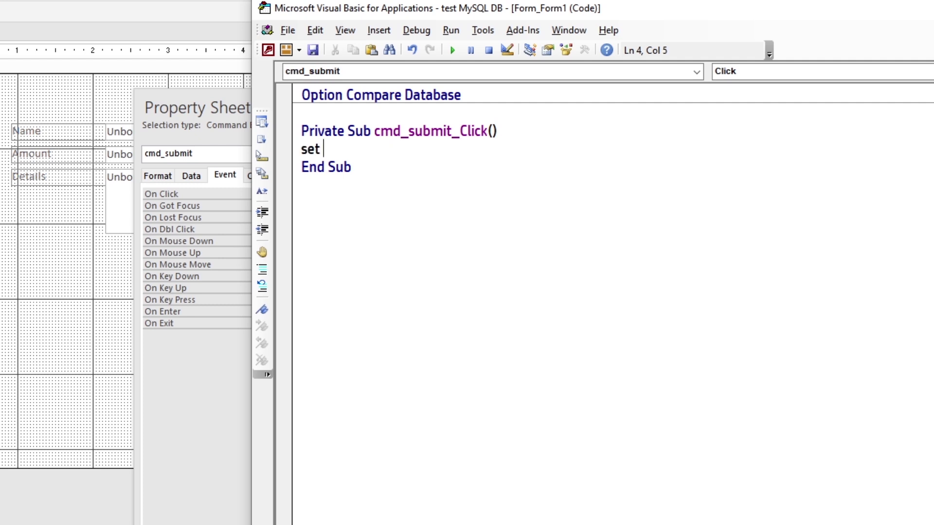
- Open first_tbl as recordset rst with dbOpenDynaset, dbSeeChanges and begin a With rst block
{"action": "type", "text": "rst =currentdb.OpenRecordset(\"first_"}
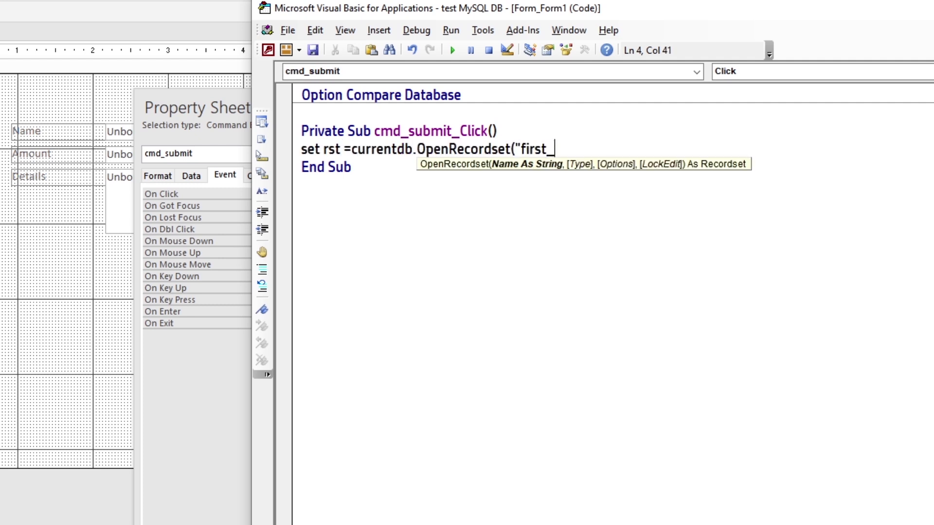
{"action": "type", "text": "tbl\")"}
{"action": "key", "text": "Return"}
{"action": "type", "text": "with rest"}
{"action": "key", "text": "Return"}
{"action": "left_click", "coordinate": [591, 149]}
{"action": "key", "text": "BackSpace"}
{"action": "type", "text": ",dbopendyna"}
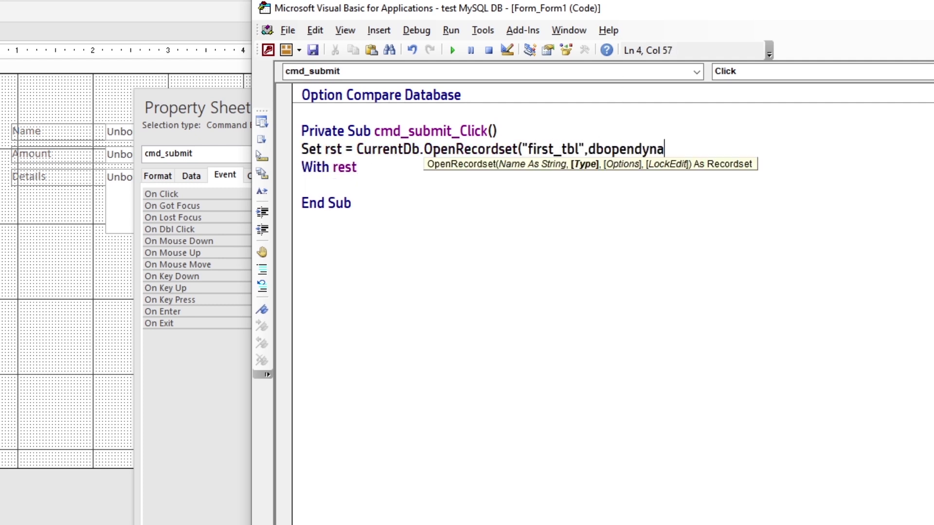
{"action": "type", "text": "set, dbseechanges)"}
{"action": "key", "text": "Down"}
{"action": "key", "text": "BackSpace"}
{"action": "key", "text": "BackSpace"}
{"action": "key", "text": "BackSpace"}
{"action": "key", "text": "BackSpace"}
{"action": "type", "text": "rst"}
{"action": "key", "text": "Return"}
- Add .AddNew and set fields name, amount and detail from txt_name, txt_amount and txt_detail
{"action": "key", "text": "Tab"}
{"action": "type", "text": ".ad"}
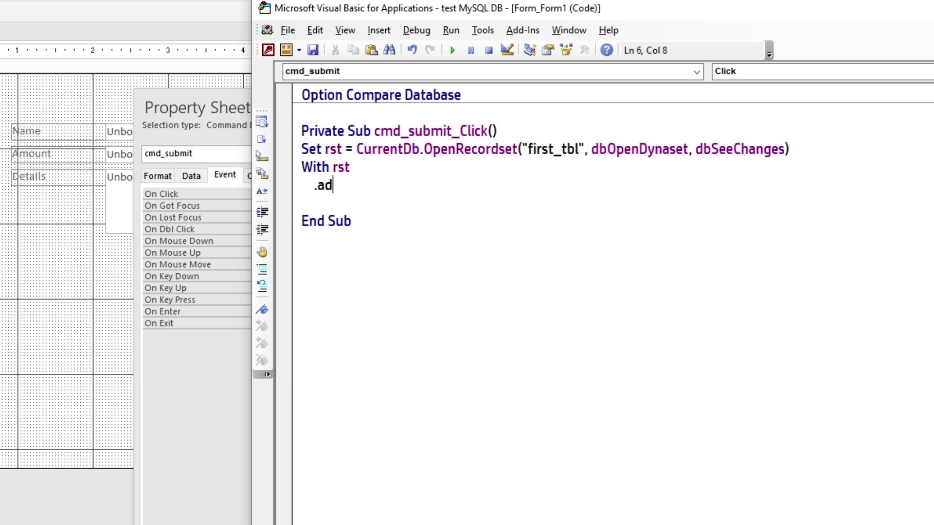
{"action": "type", "text": "dnew"}
{"action": "key", "text": "Return"}
{"action": "type", "text": ".fields(\"name\")=me.txt"}
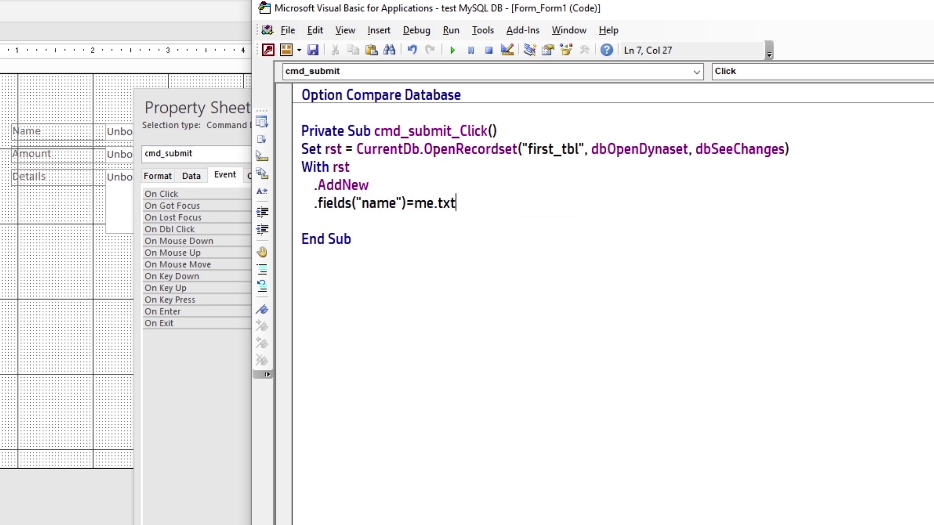
{"action": "type", "text": "_name"}
{"action": "key", "text": "Return"}
{"action": "key", "text": "ctrl+v"}
{"action": "key", "text": "ctrl+v"}
{"action": "double_click", "coordinate": [380, 221]}
{"action": "type", "text": "amount"}
{"action": "double_click", "coordinate": [379, 239]}
{"action": "type", "text": "detail"}
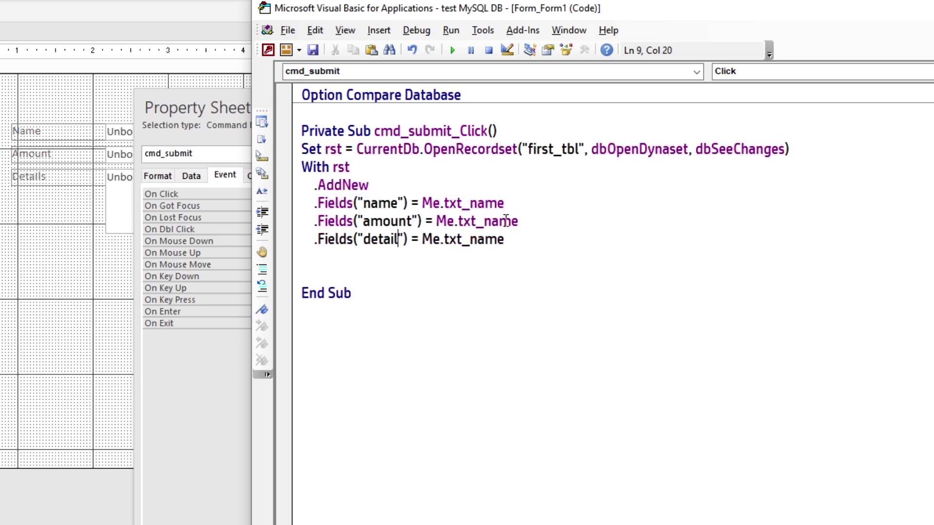
{"action": "double_click", "coordinate": [501, 221]}
{"action": "type", "text": "amount"}
{"action": "double_click", "coordinate": [491, 239]}
{"action": "type", "text": "details"}
- Finish the block with .Update and End With, then start releasing rst with 'set rst='
{"action": "key", "text": "Return"}
{"action": "type", "text": ".update"}
{"action": "key", "text": "Return"}
{"action": "key", "text": "BackSpace"}
{"action": "type", "text": "end with"}
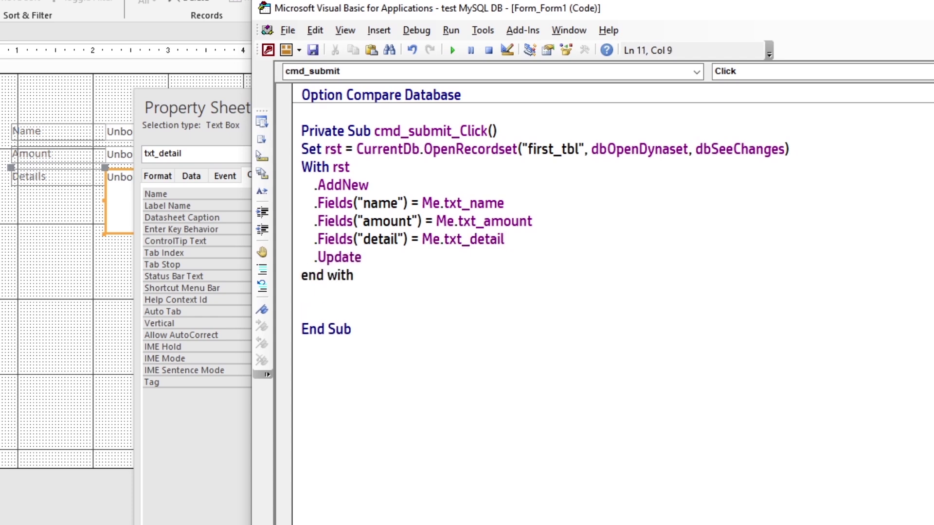
{"action": "key", "text": "Return"}
{"action": "type", "text": "set rst="}
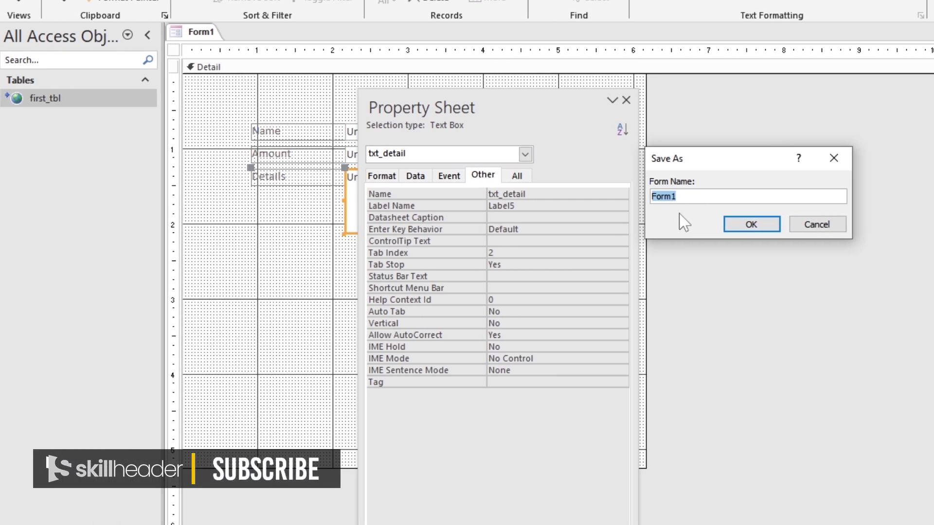
- Save the form as Entery and close its design view
{"action": "type", "text": "Entery"}
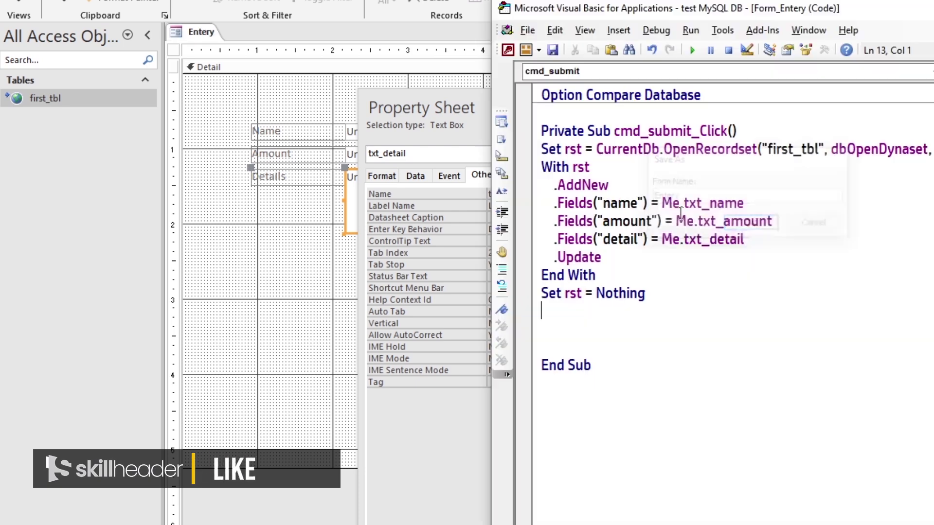
{"action": "left_click", "coordinate": [680, 221]}
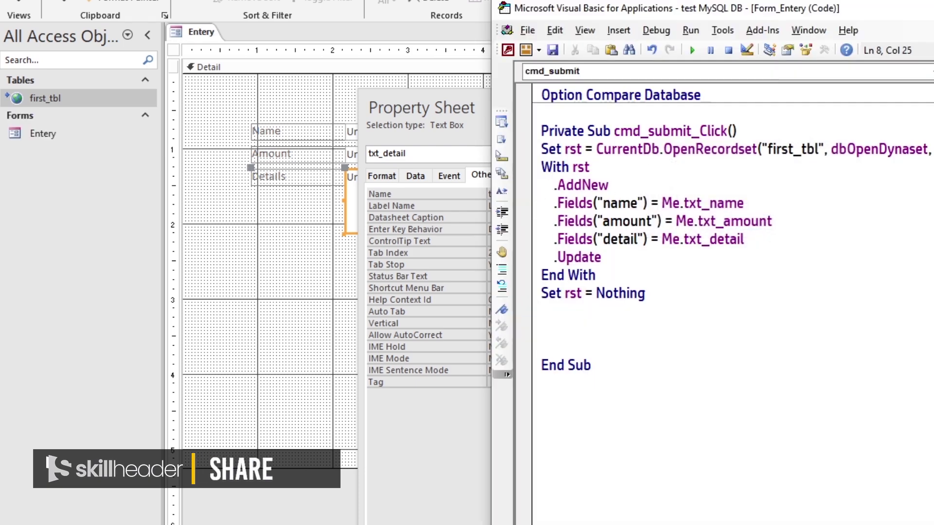
{"action": "left_click", "coordinate": [430, 127]}
{"action": "right_click", "coordinate": [203, 31]}
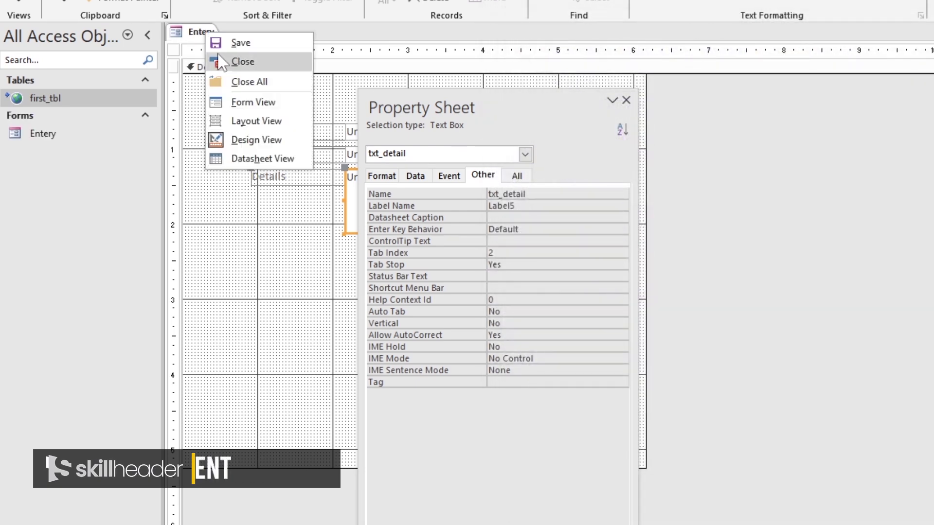
{"action": "left_click", "coordinate": [242, 61]}
{"action": "left_click", "coordinate": [39, 121]}
{"action": "left_click", "coordinate": [40, 121]}
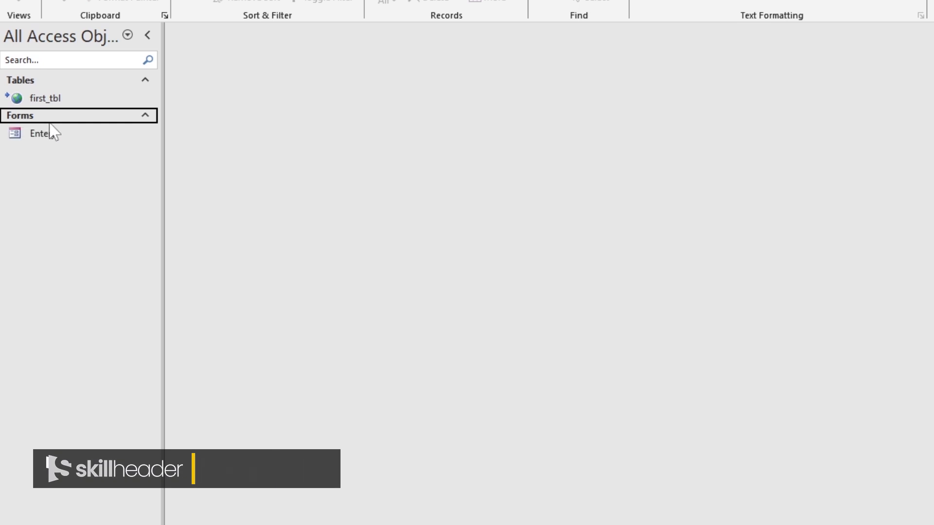
- Submit a third record (300, 'this is 3rd record') via Entery and verify it in first_tbl
{"action": "double_click", "coordinate": [49, 134]}
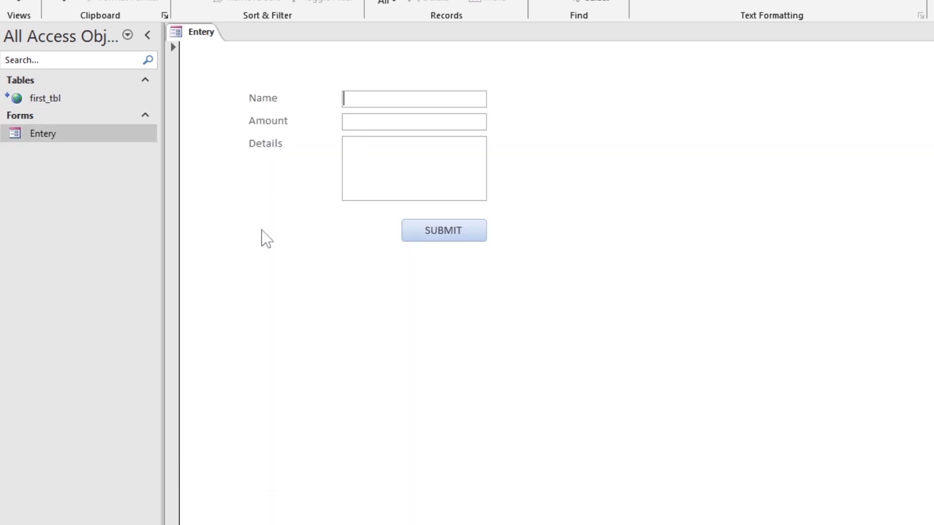
{"action": "type", "text": "rd record"}
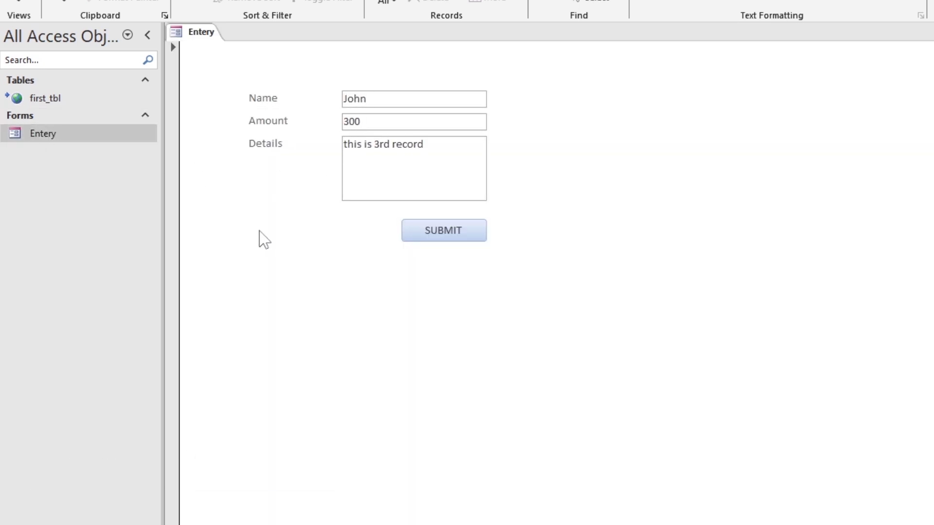
{"action": "left_click", "coordinate": [458, 233]}
{"action": "double_click", "coordinate": [99, 98]}
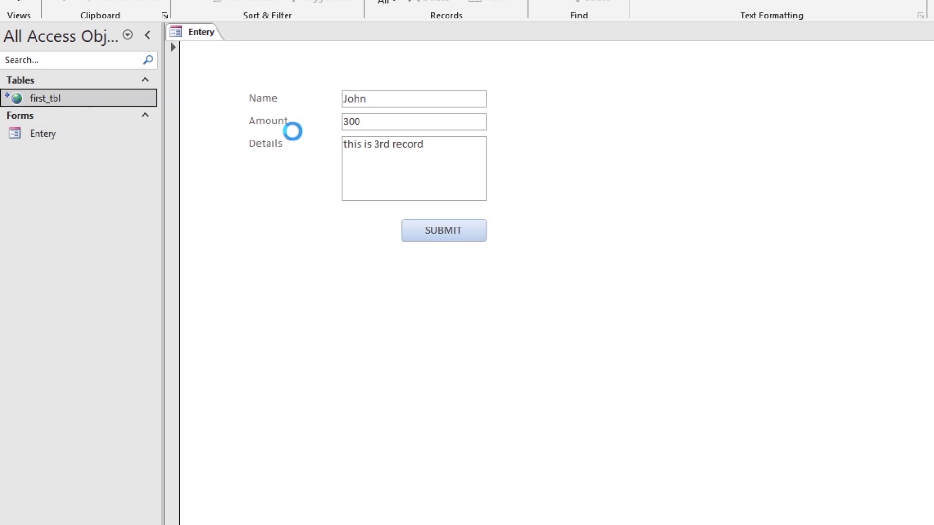
{"action": "left_click", "coordinate": [278, 102]}
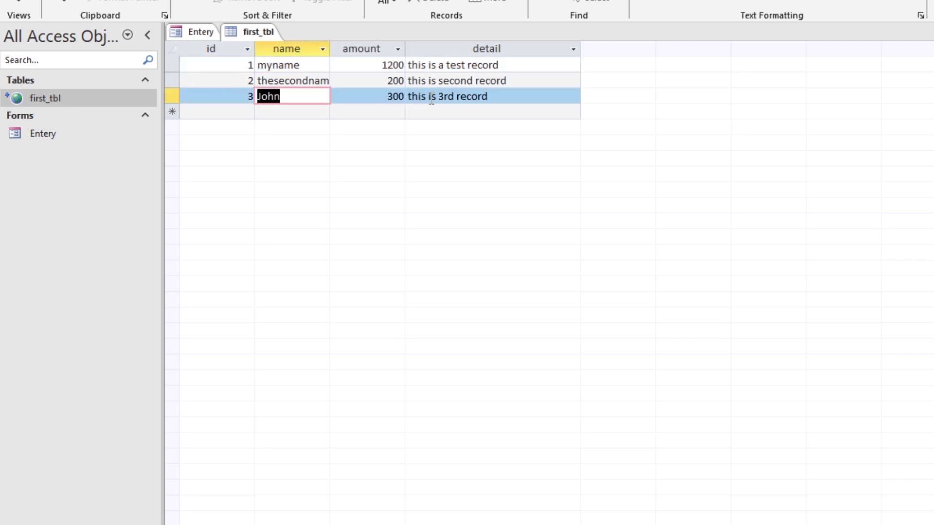
{"action": "left_click_drag", "start_coordinate": [519, 96], "coordinate": [349, 70]}
{"action": "key", "text": "ctrl+w"}
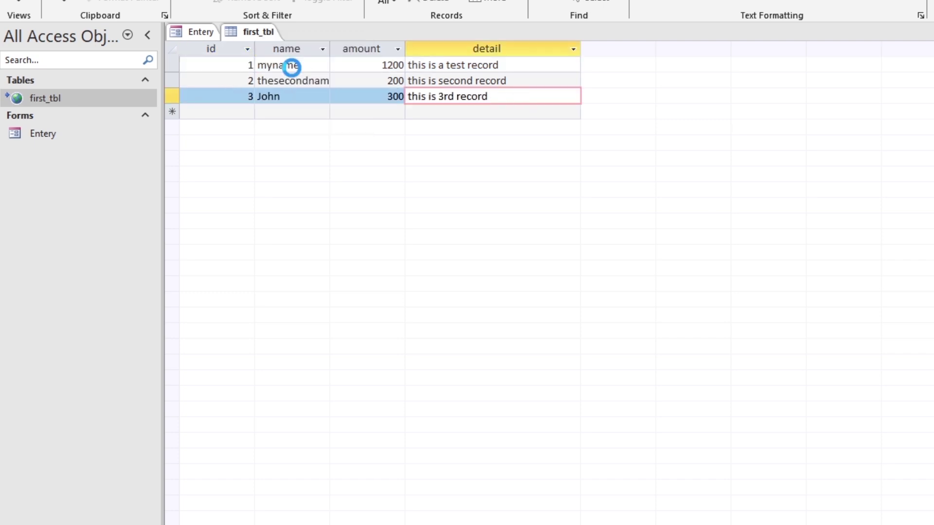
- Switch Entery to Design View and open the SUBMIT button's On Click code
{"action": "right_click", "coordinate": [212, 32]}
{"action": "left_click", "coordinate": [258, 138]}
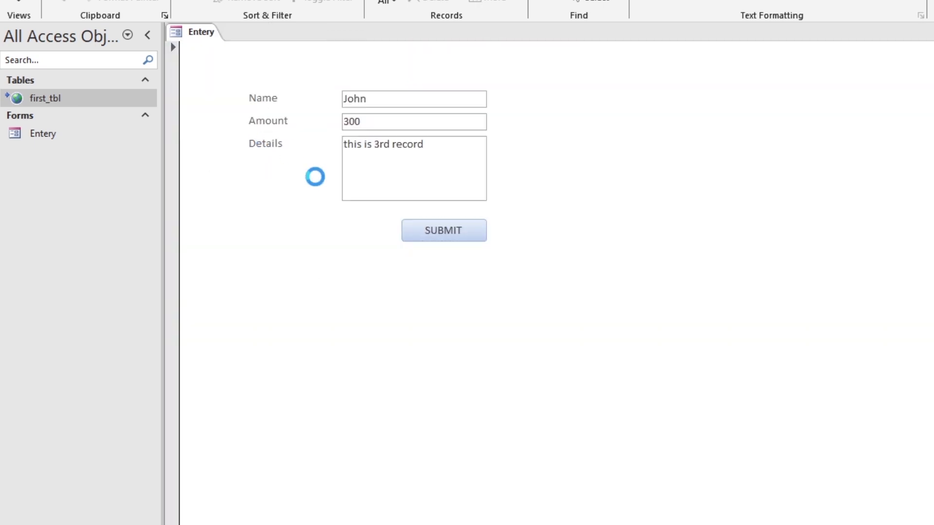
{"action": "left_click", "coordinate": [311, 261]}
{"action": "left_click_drag", "start_coordinate": [498, 97], "coordinate": [765, 115]}
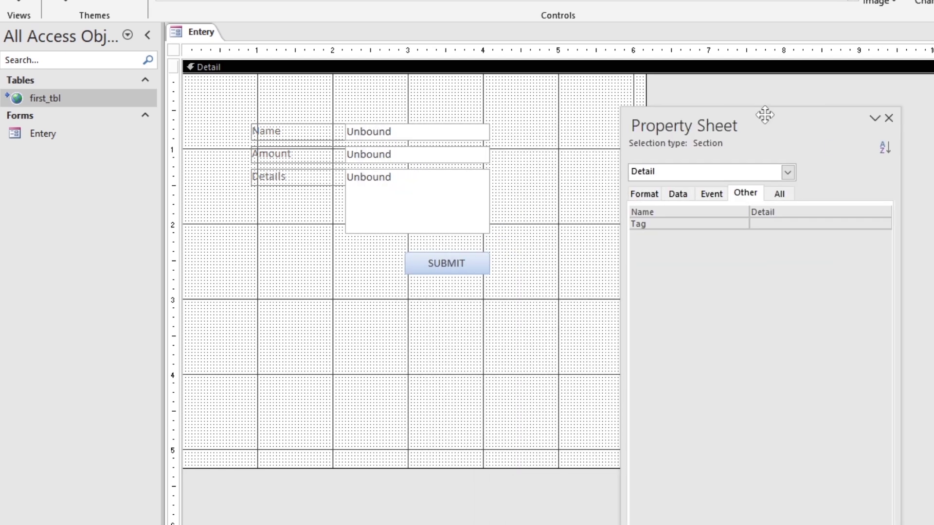
{"action": "left_click", "coordinate": [462, 270]}
{"action": "left_click", "coordinate": [714, 196]}
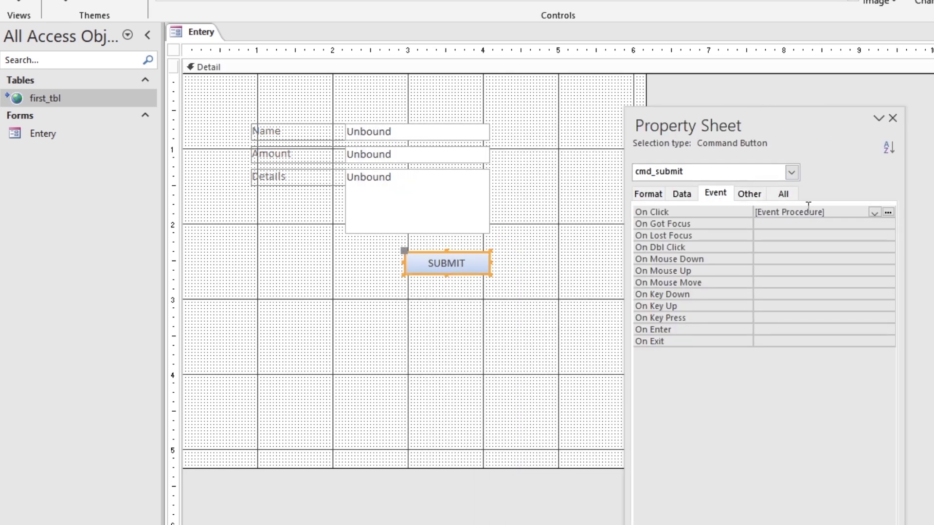
{"action": "left_click", "coordinate": [888, 212]}
- Add MsgBox "The record has been updated..." at the end, then close VBA and the form
{"action": "key", "text": "Return"}
{"action": "type", "text": "msgbox \""}
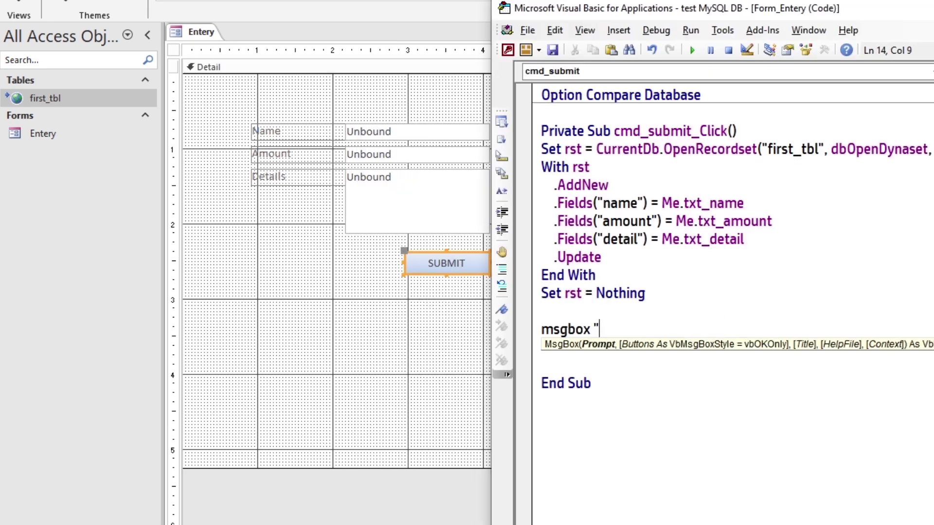
{"action": "type", "text": "The record has been updated...\""}
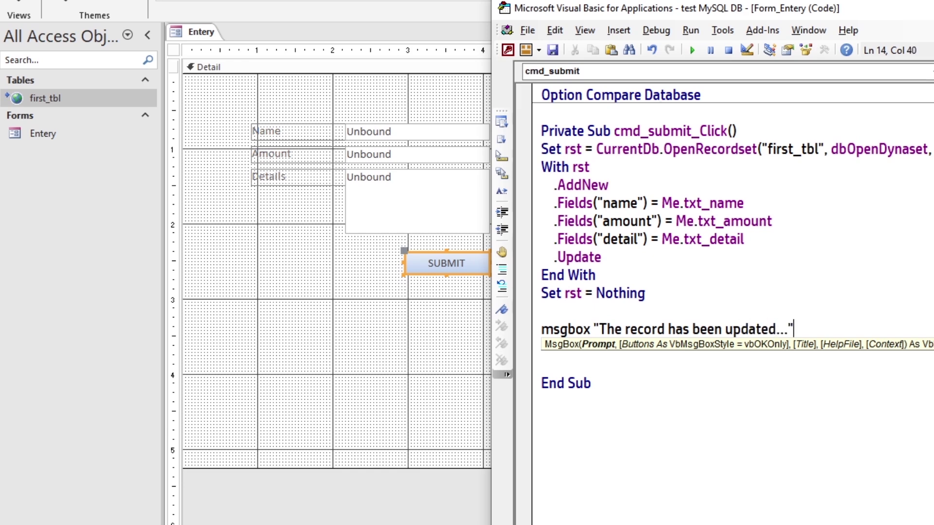
{"action": "left_click", "coordinate": [613, 311]}
{"action": "key", "text": "alt+q"}
{"action": "key", "text": "ctrl+s"}
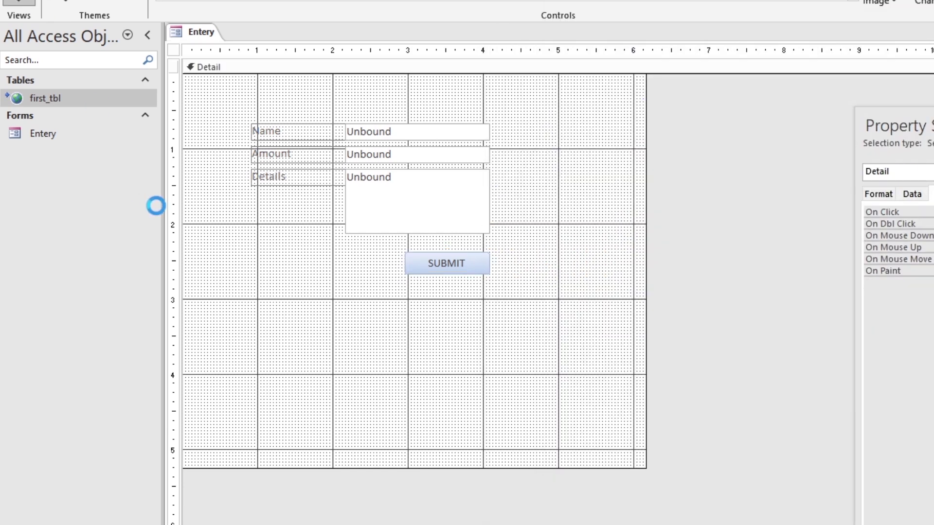
{"action": "key", "text": "ctrl+w"}
- Submit a fourth record (400, 'this is 4th record') through Entery and dismiss the confirmation
{"action": "double_click", "coordinate": [74, 136]}
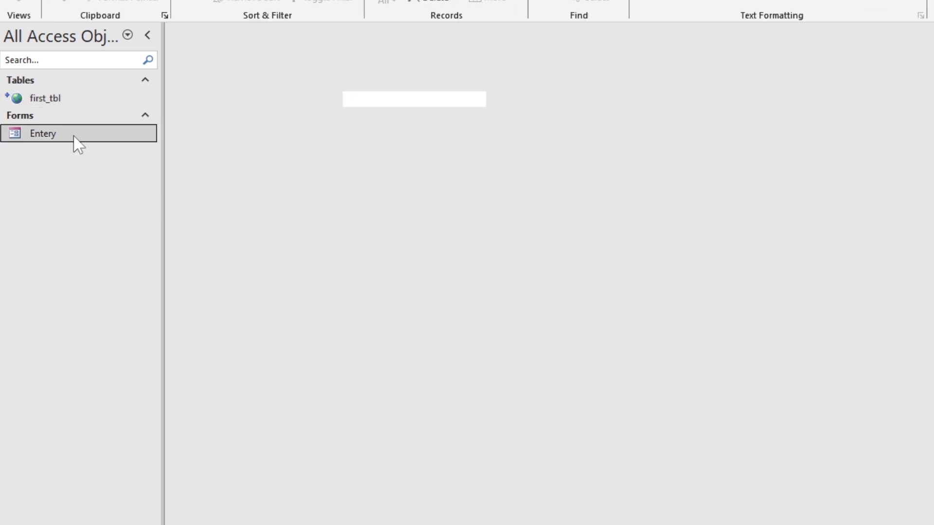
{"action": "type", "text": "david"}
{"action": "left_click", "coordinate": [446, 234]}
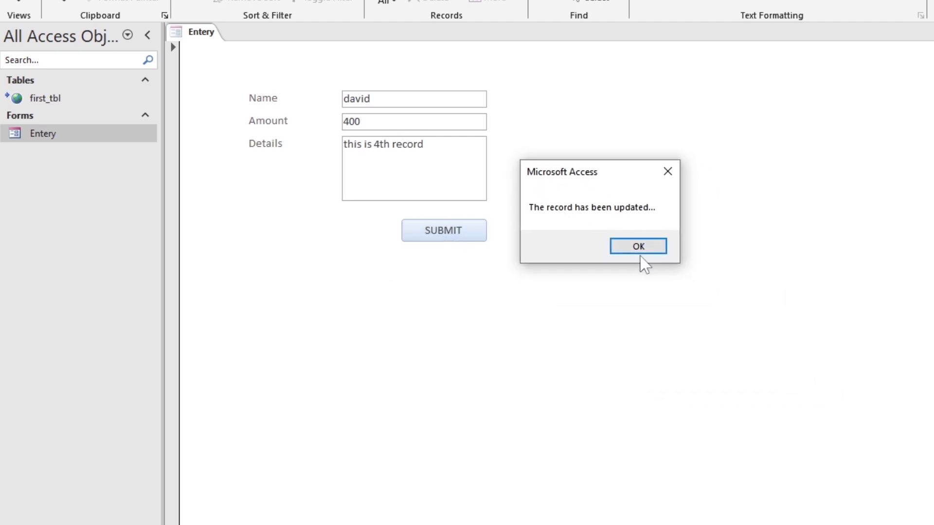
{"action": "left_click", "coordinate": [641, 246]}
- Close the Entery form and check the fourth record's values in first_tbl
{"action": "right_click", "coordinate": [192, 31]}
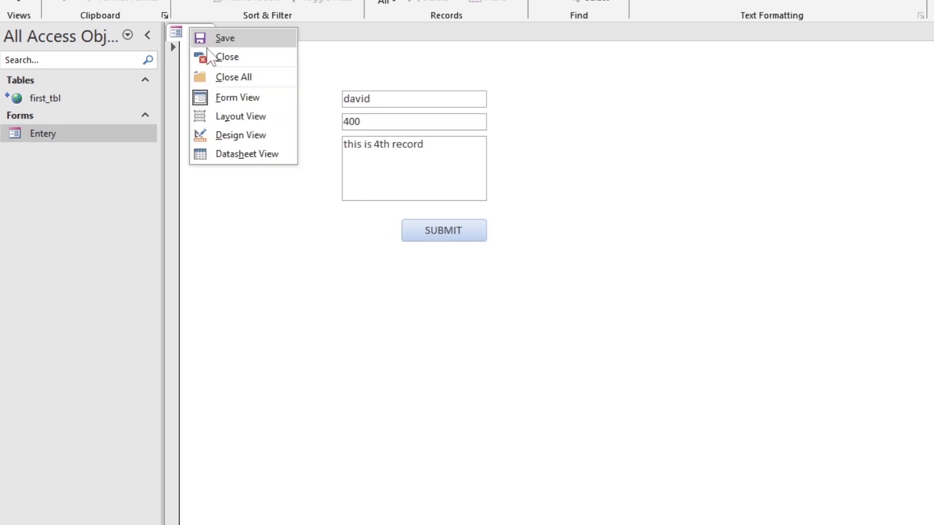
{"action": "left_click", "coordinate": [217, 57]}
{"action": "left_click", "coordinate": [48, 100]}
{"action": "double_click", "coordinate": [48, 100]}
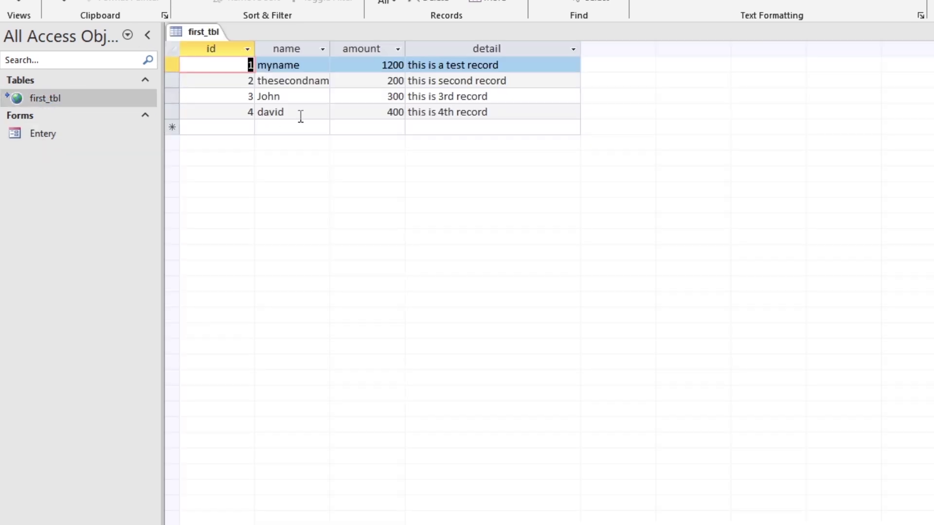
{"action": "left_click_drag", "start_coordinate": [300, 116], "coordinate": [271, 113]}
{"action": "left_click", "coordinate": [361, 114]}
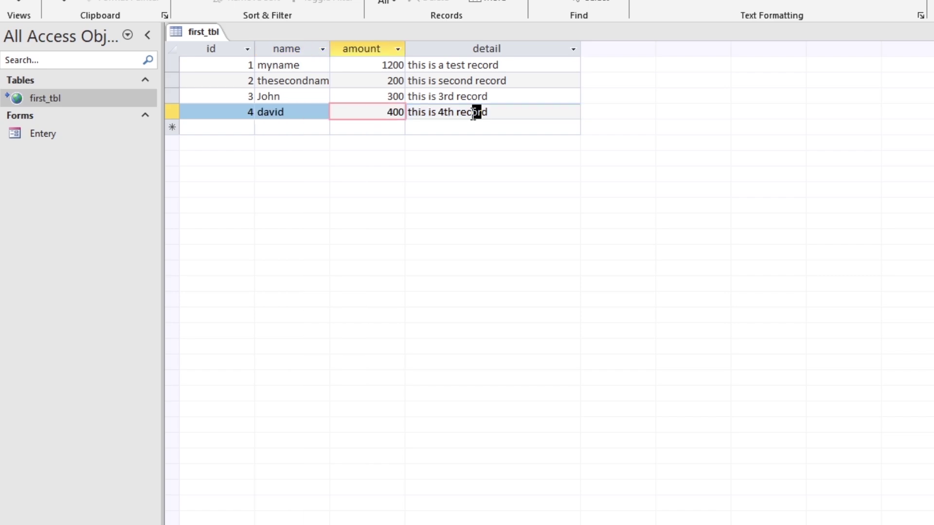
{"action": "key", "text": "Tab"}
{"action": "left_click", "coordinate": [502, 115]}
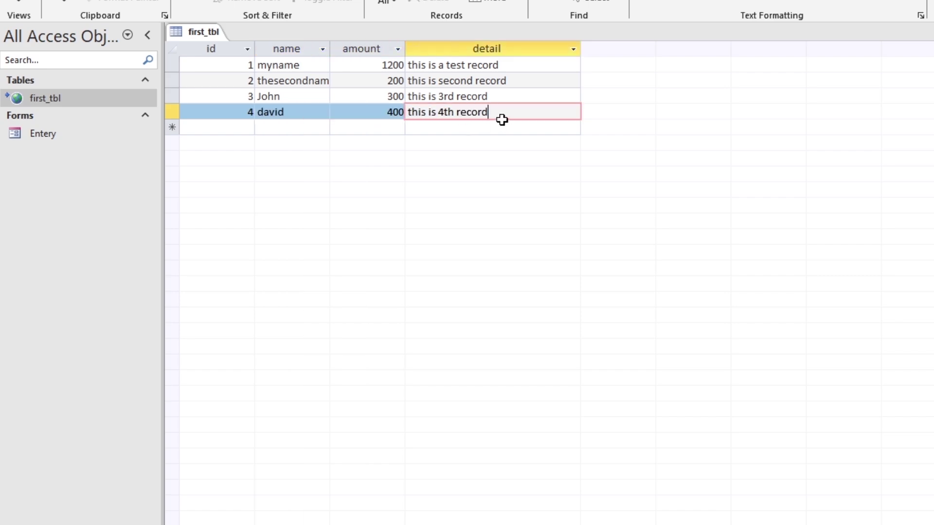